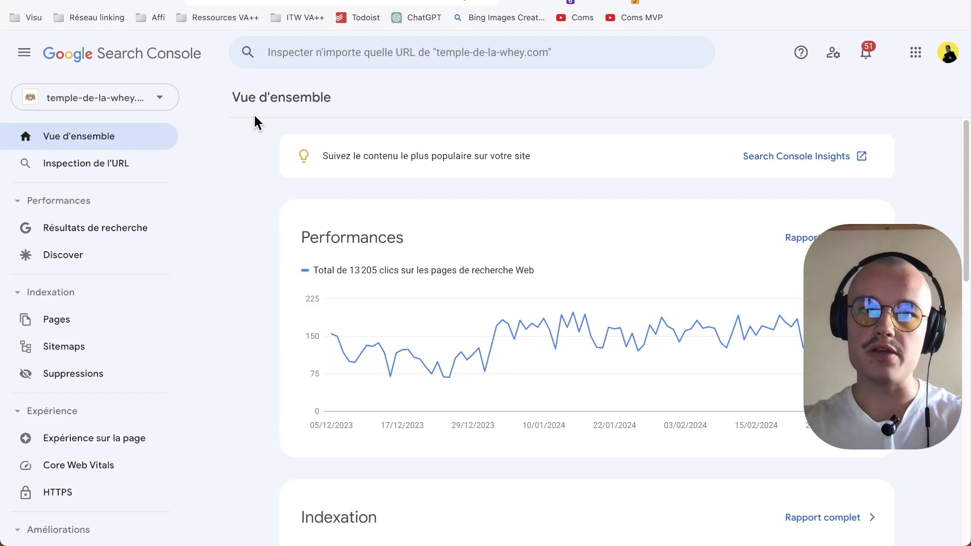
- Open Google Ads Keyword Planner from the "keyword planner" Google results and enter it with the cancelled Compte Google Ads account
{"action": "key", "text": "ctrl+Tab"}
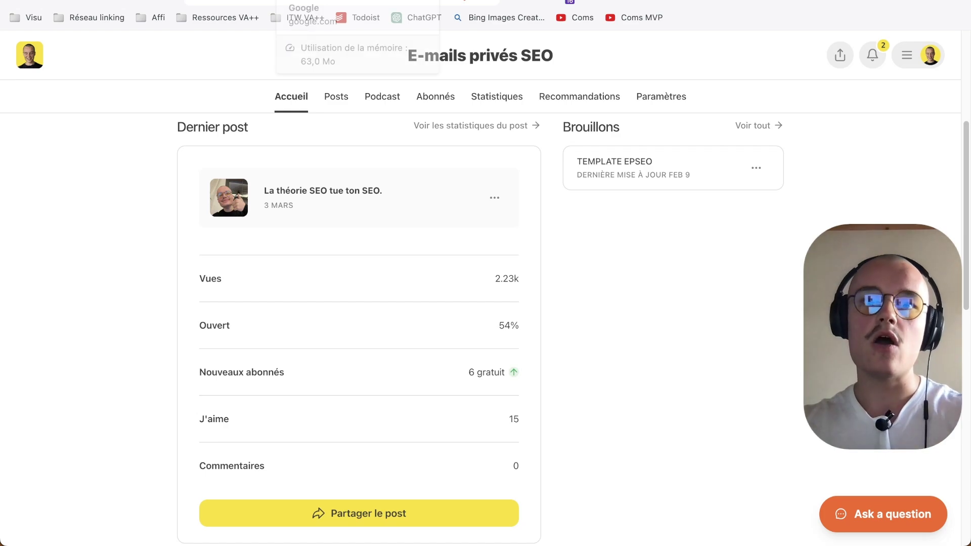
{"action": "left_click", "coordinate": [314, 3]}
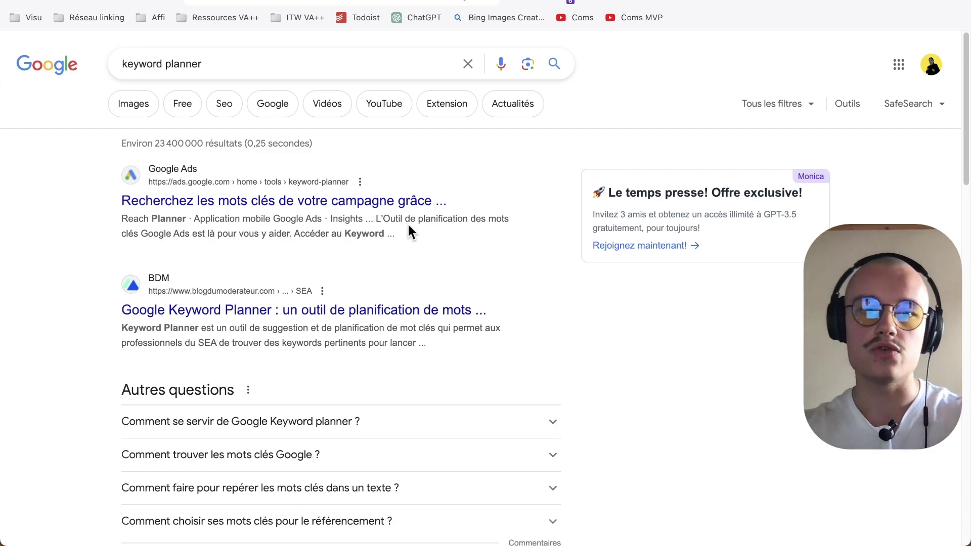
{"action": "triple_click", "coordinate": [276, 59]}
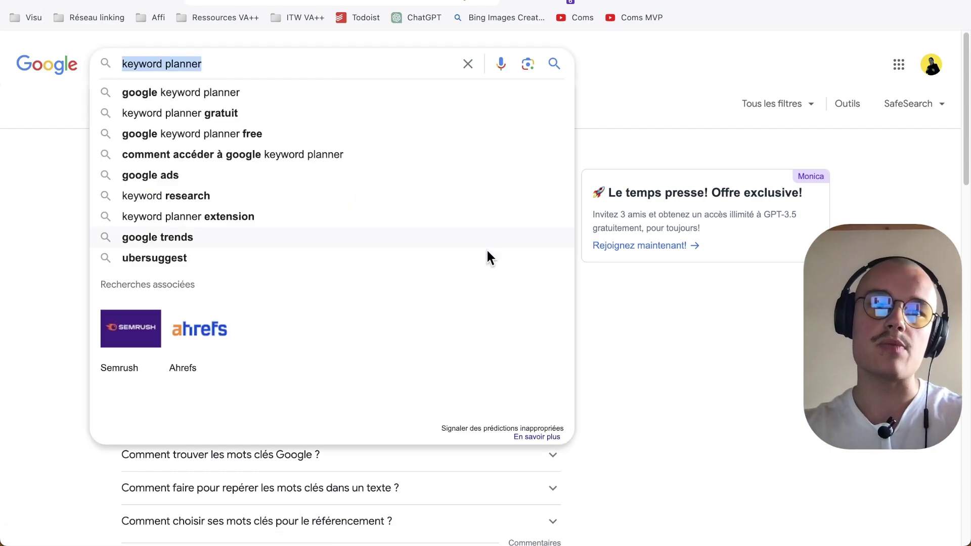
{"action": "left_click", "coordinate": [76, 210]}
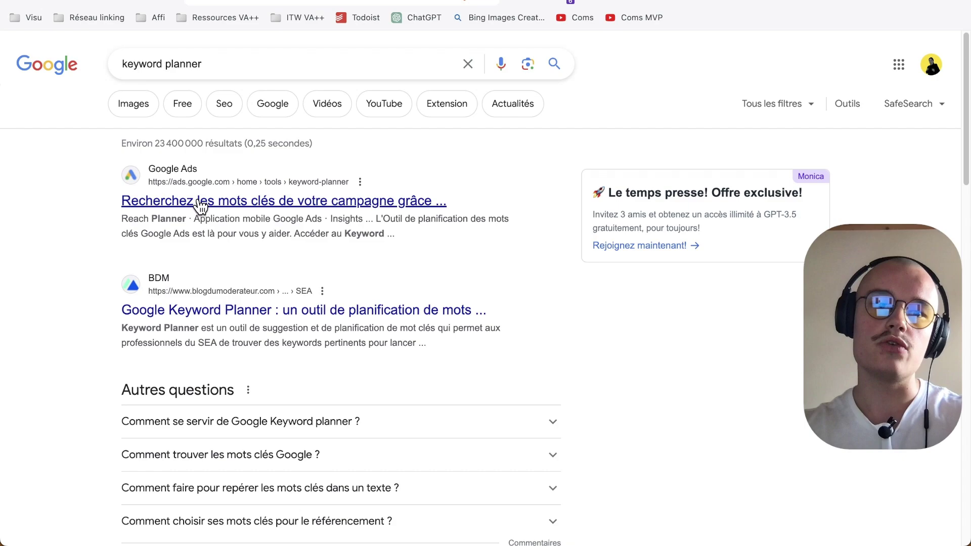
{"action": "left_click", "coordinate": [196, 199]}
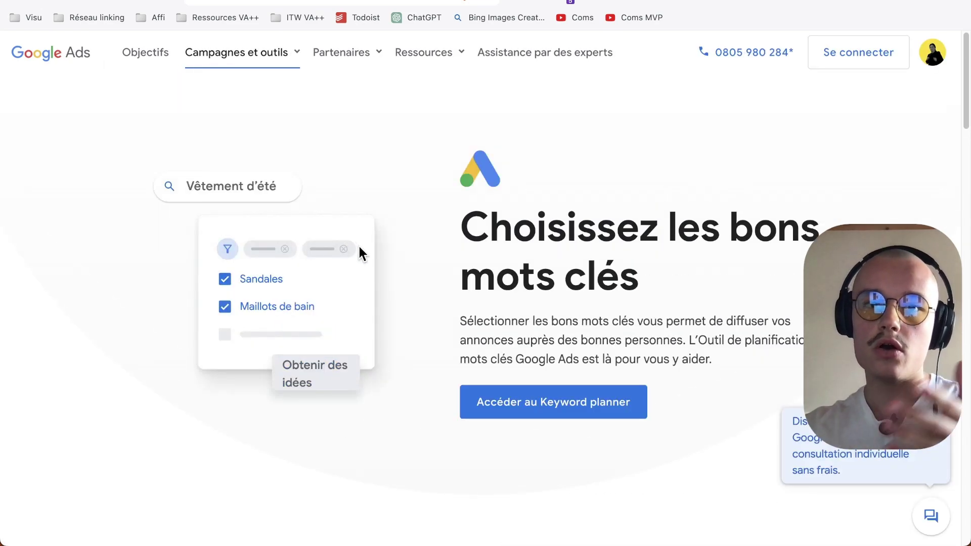
{"action": "left_click", "coordinate": [569, 404]}
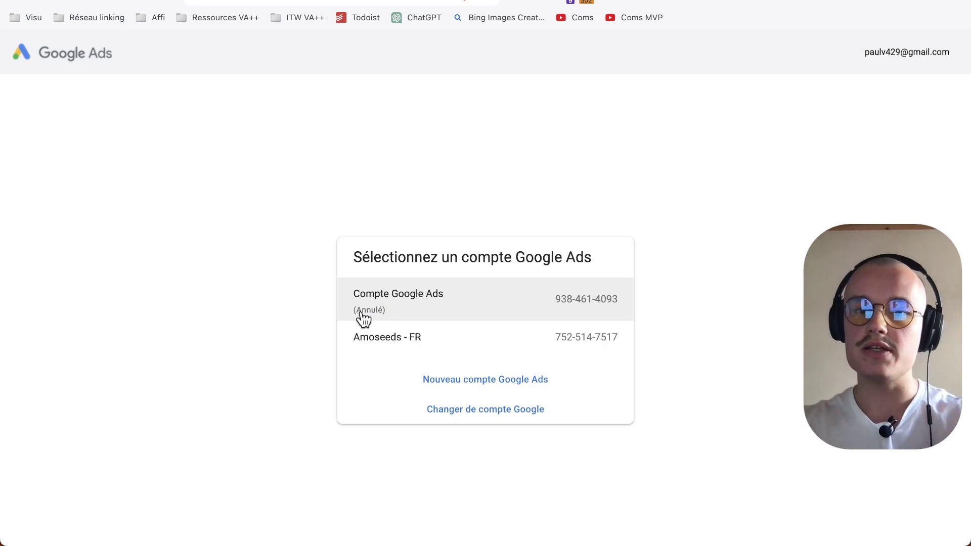
{"action": "left_click", "coordinate": [426, 310]}
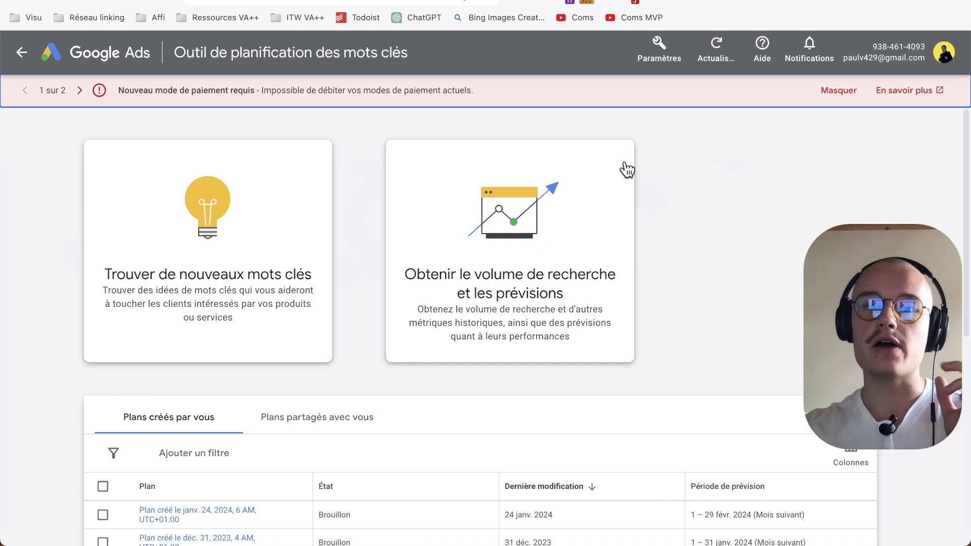
- Find new keywords starting from the keyword "whey", with the default French language and France location
{"action": "left_click", "coordinate": [267, 199]}
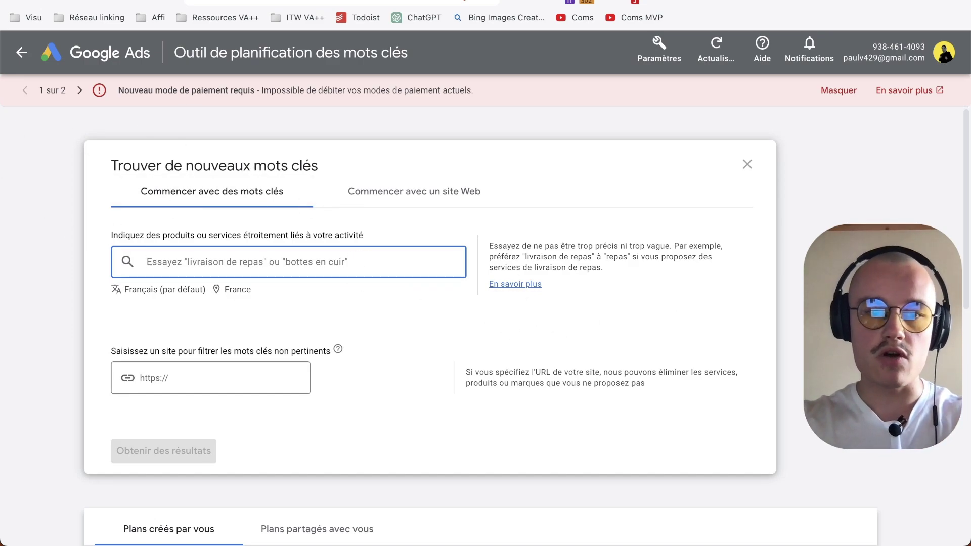
{"action": "type", "text": "whezy"}
{"action": "key", "text": "BackSpace"}
{"action": "type", "text": "y"}
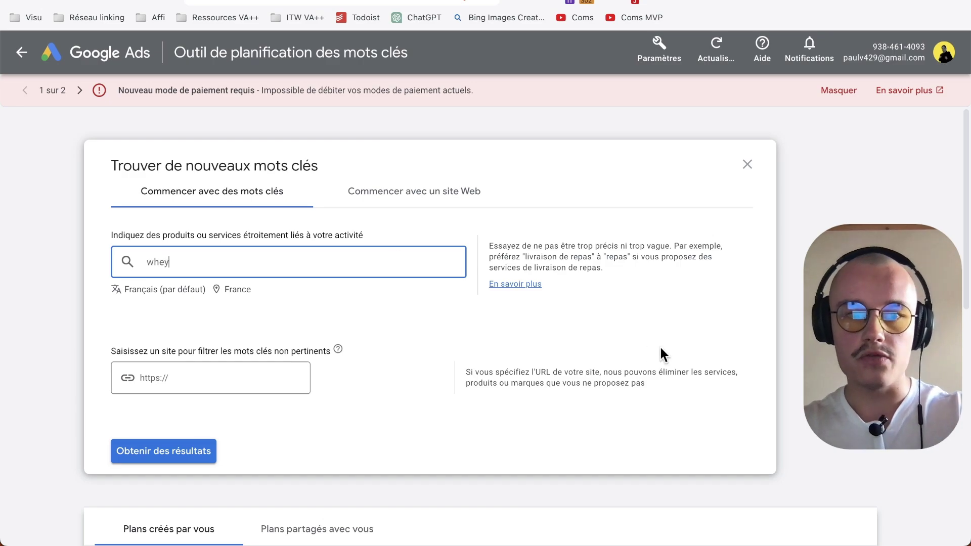
{"action": "left_click", "coordinate": [262, 313]}
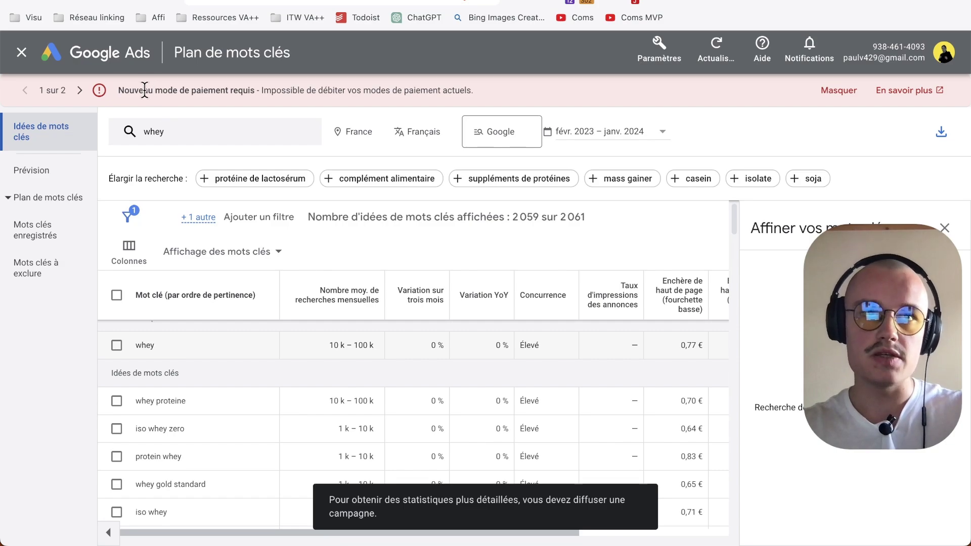
- Examine the payment notice and the whey keyword ideas with their average monthly searches and three-month variation
{"action": "left_click_drag", "start_coordinate": [138, 90], "coordinate": [293, 92]}
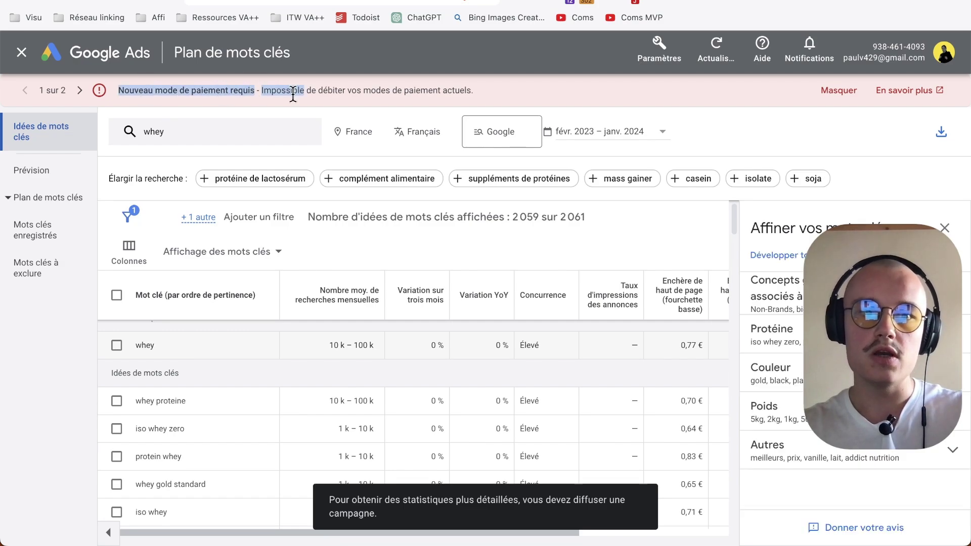
{"action": "triple_click", "coordinate": [293, 92]}
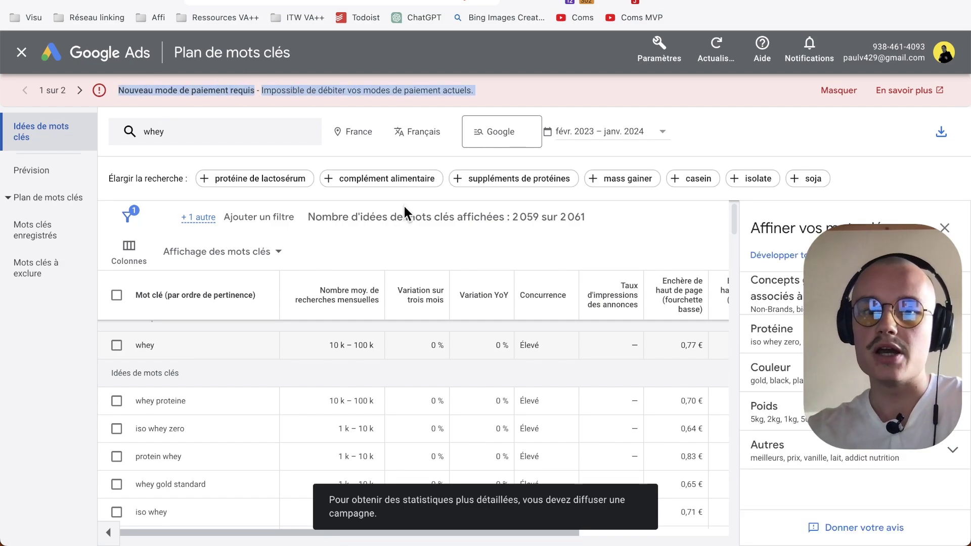
{"action": "scroll", "coordinate": [411, 221], "scroll_direction": "down", "scroll_amount": 2}
{"action": "scroll", "coordinate": [419, 237], "scroll_direction": "up", "scroll_amount": 3}
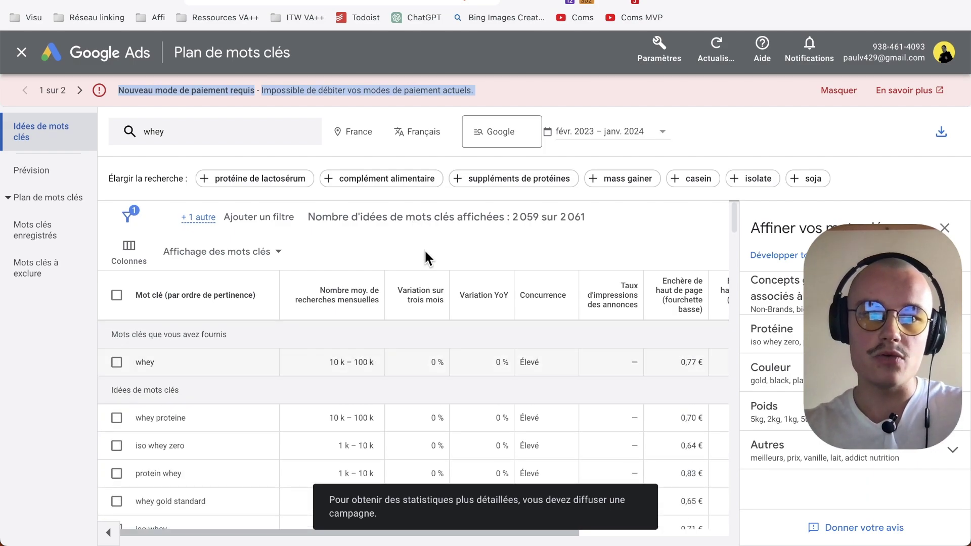
{"action": "scroll", "coordinate": [423, 248], "scroll_direction": "down", "scroll_amount": 4}
{"action": "mouse_move", "coordinate": [420, 297]}
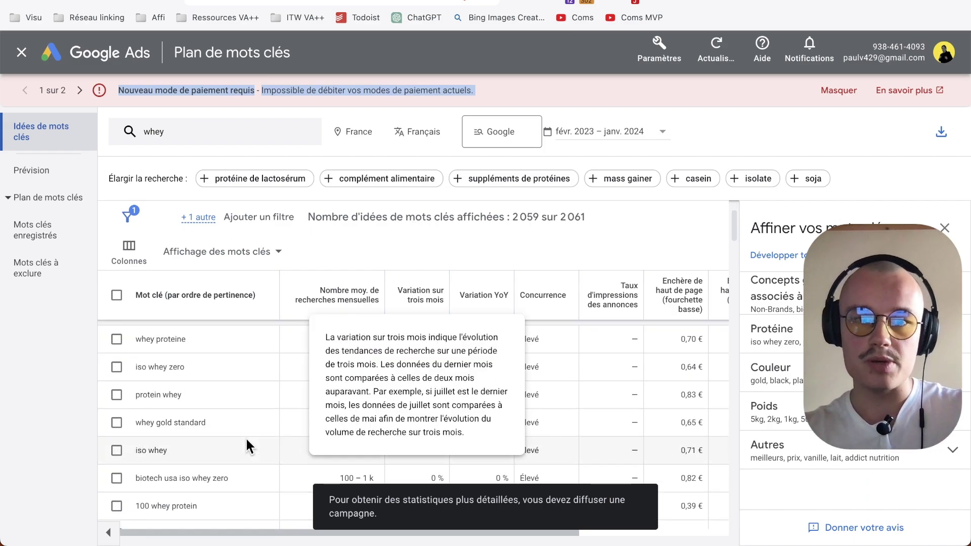
{"action": "scroll", "coordinate": [245, 436], "scroll_direction": "up", "scroll_amount": 2}
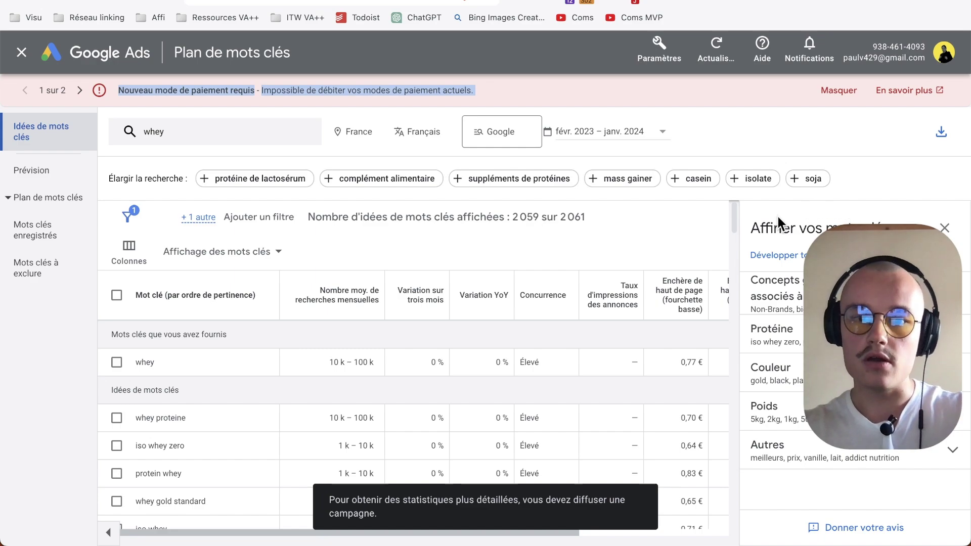
{"action": "scroll", "coordinate": [470, 348], "scroll_direction": "down", "scroll_amount": 8}
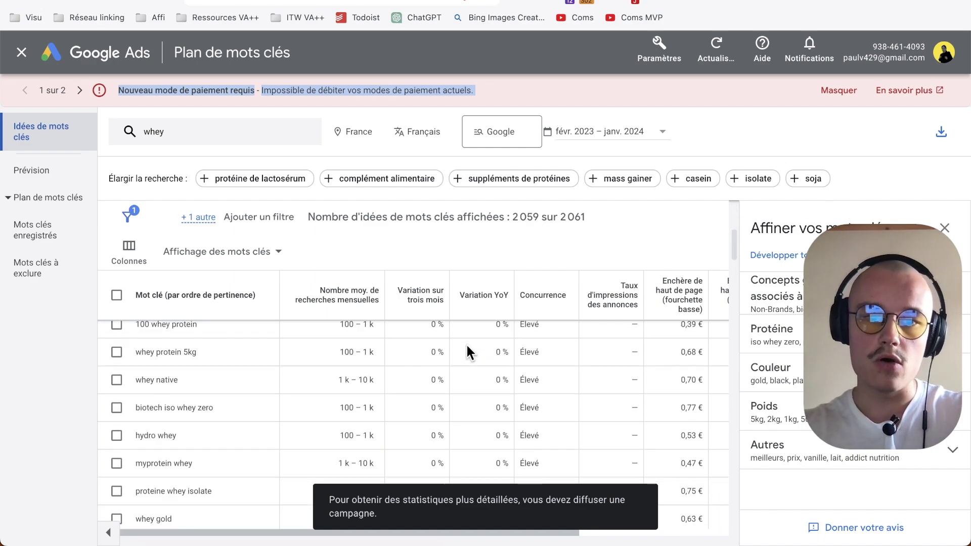
{"action": "scroll", "coordinate": [466, 344], "scroll_direction": "down", "scroll_amount": 2}
{"action": "scroll", "coordinate": [465, 344], "scroll_direction": "up", "scroll_amount": 4}
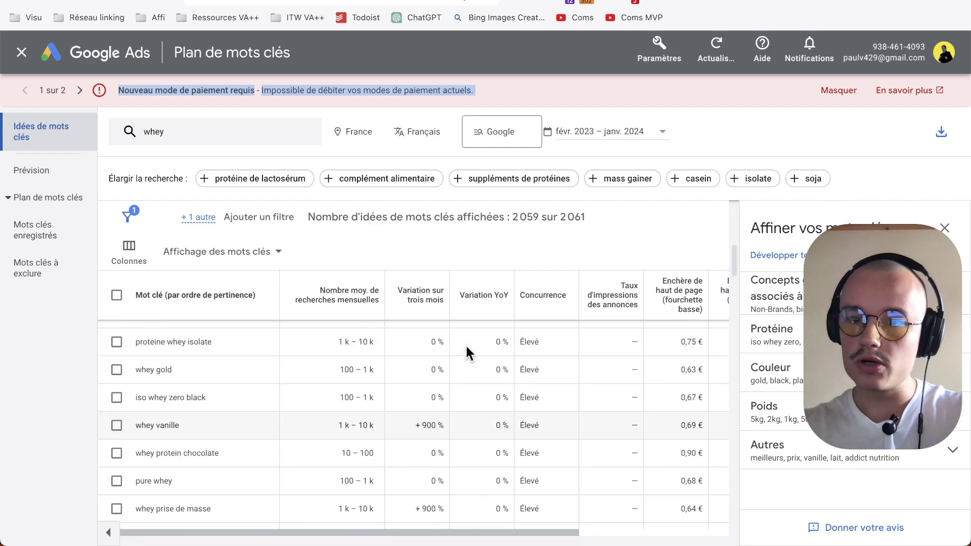
- Close the keyword refinement pane and sort the keyword ideas by average monthly searches in descending order
{"action": "left_click", "coordinate": [944, 228]}
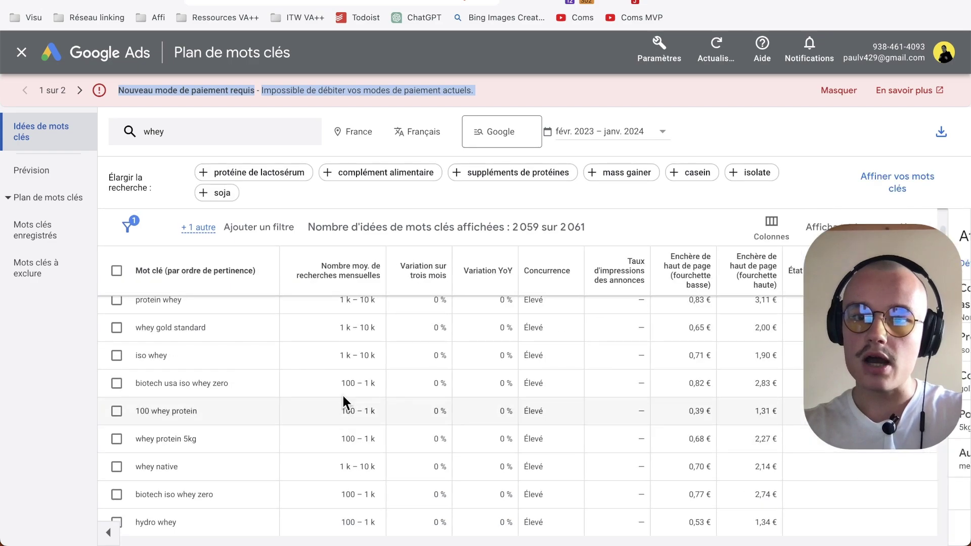
{"action": "scroll", "coordinate": [343, 400], "scroll_direction": "down", "scroll_amount": 1}
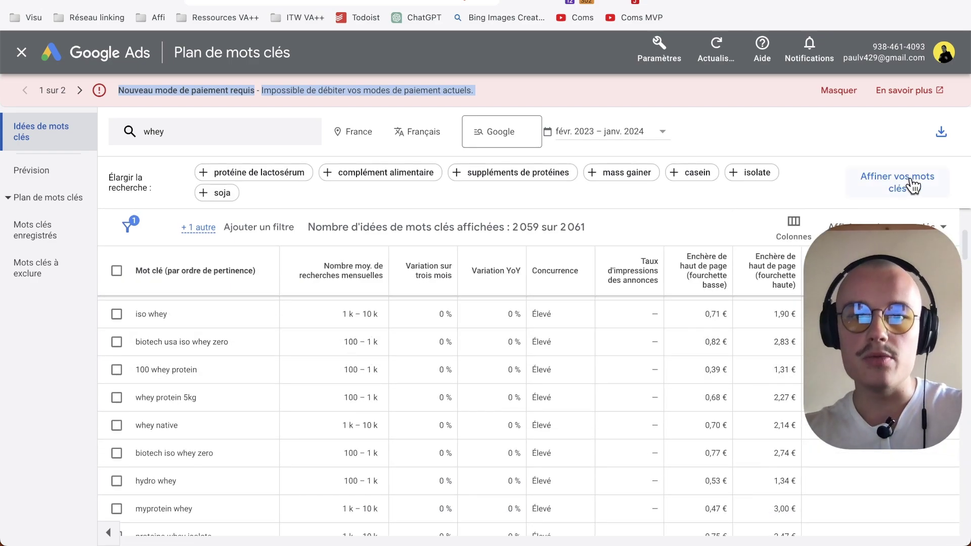
{"action": "scroll", "coordinate": [463, 386], "scroll_direction": "up", "scroll_amount": 4}
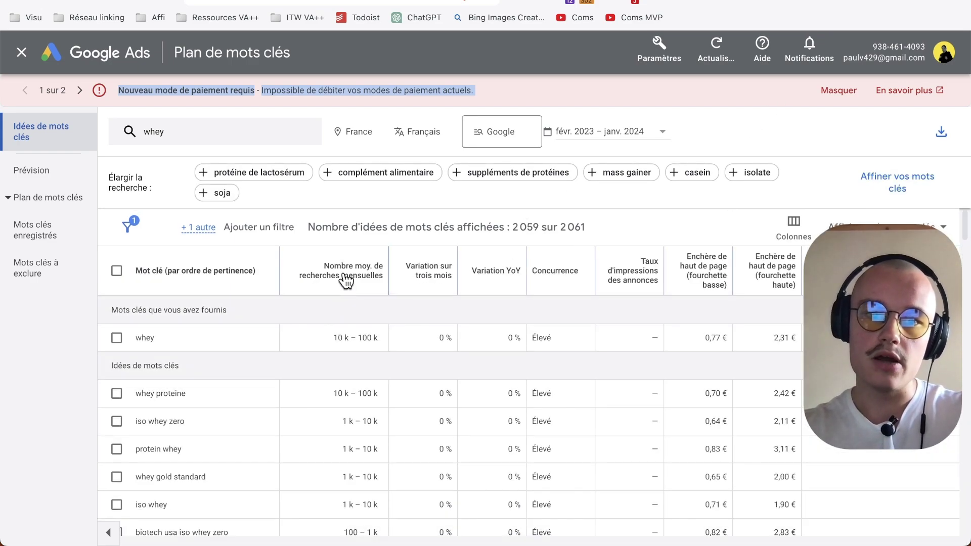
{"action": "left_click", "coordinate": [346, 280]}
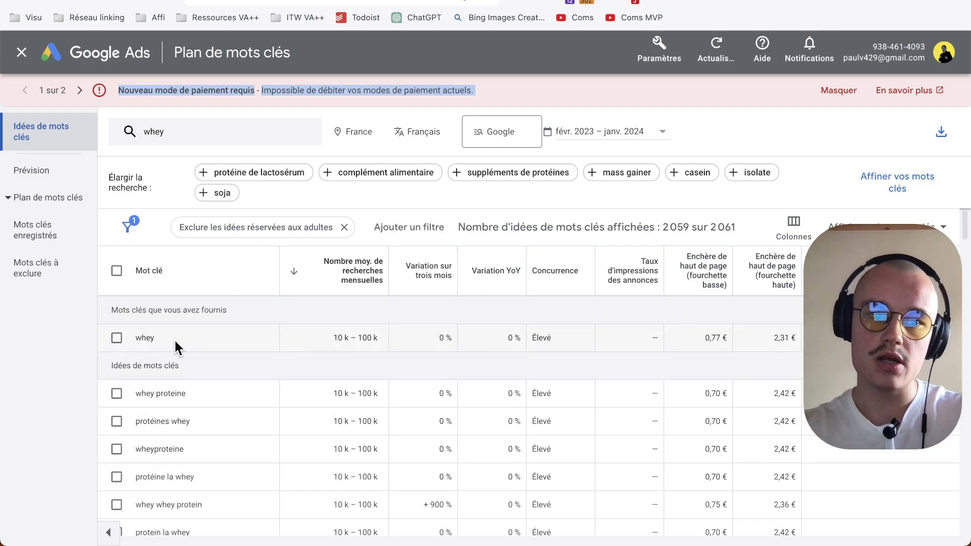
- Review the sorted keyword ideas, from "whey", "whey proteine" and "protéines whey" down to the lower-volume terms
{"action": "double_click", "coordinate": [148, 338]}
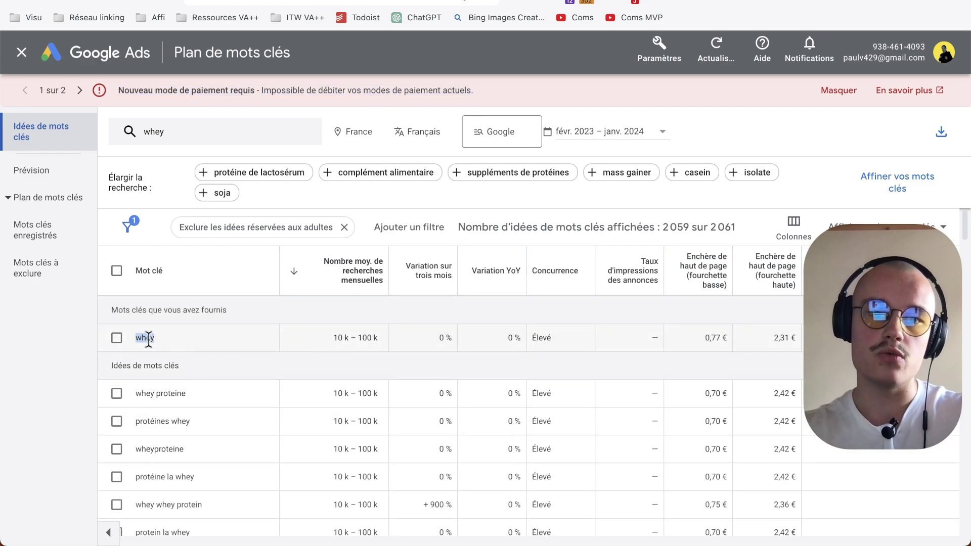
{"action": "triple_click", "coordinate": [146, 393]}
{"action": "triple_click", "coordinate": [158, 415]}
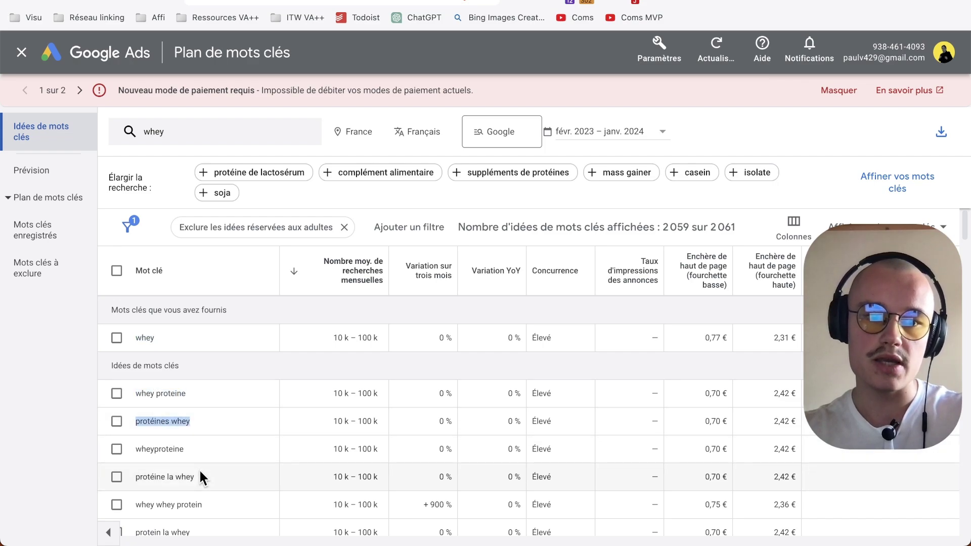
{"action": "scroll", "coordinate": [198, 468], "scroll_direction": "down", "scroll_amount": 10}
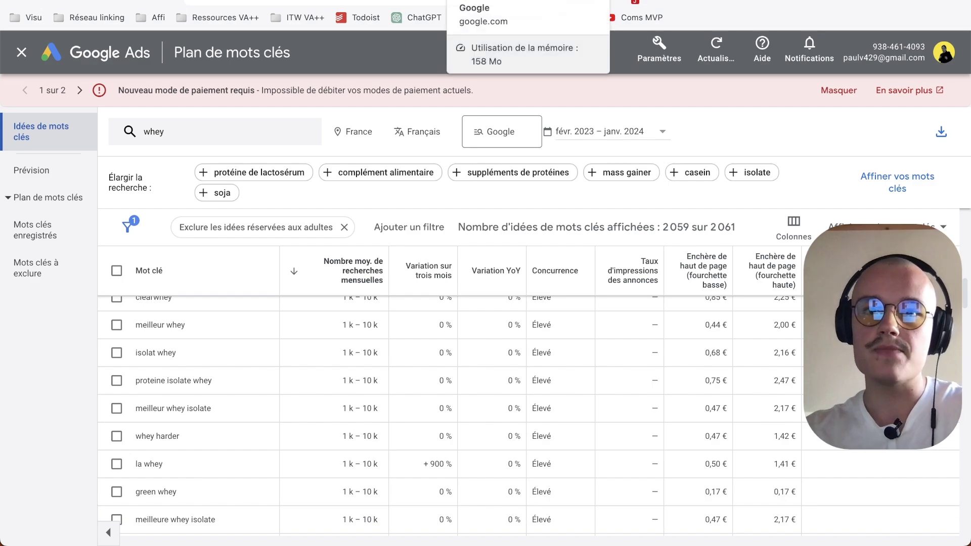
- Switch to the "answerthepublic" Google results and open the AnswerThePublic site at its search form
{"action": "left_click", "coordinate": [478, 3]}
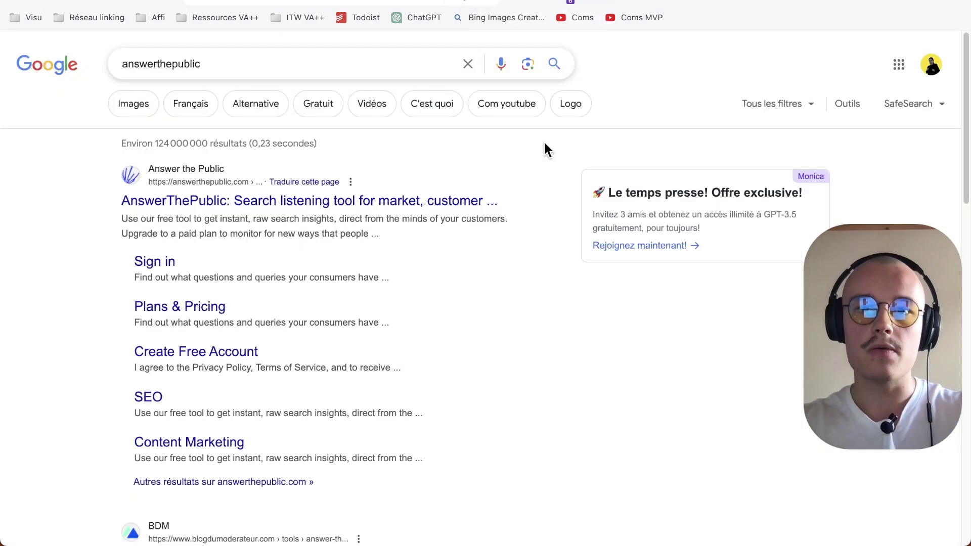
{"action": "left_click", "coordinate": [397, 201]}
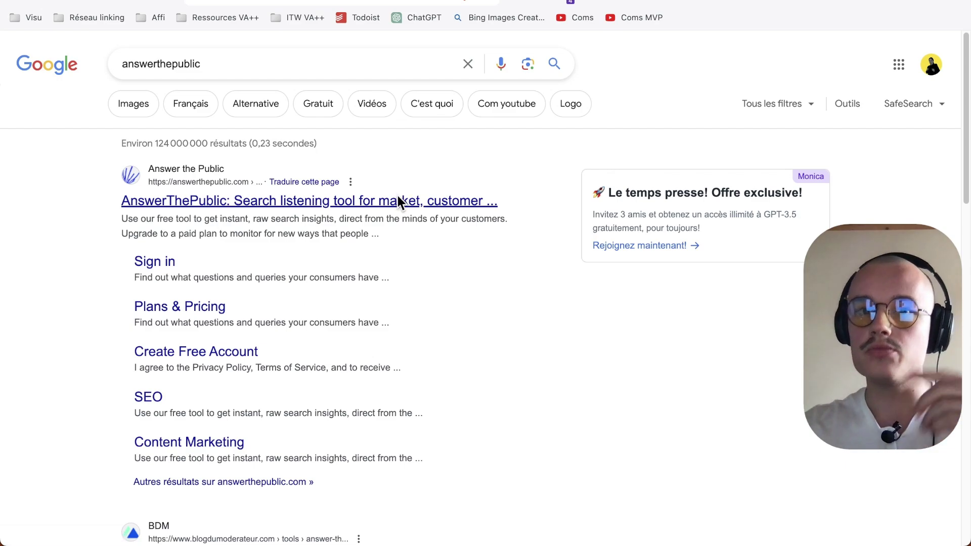
{"action": "scroll", "coordinate": [396, 196], "scroll_direction": "down", "scroll_amount": 3}
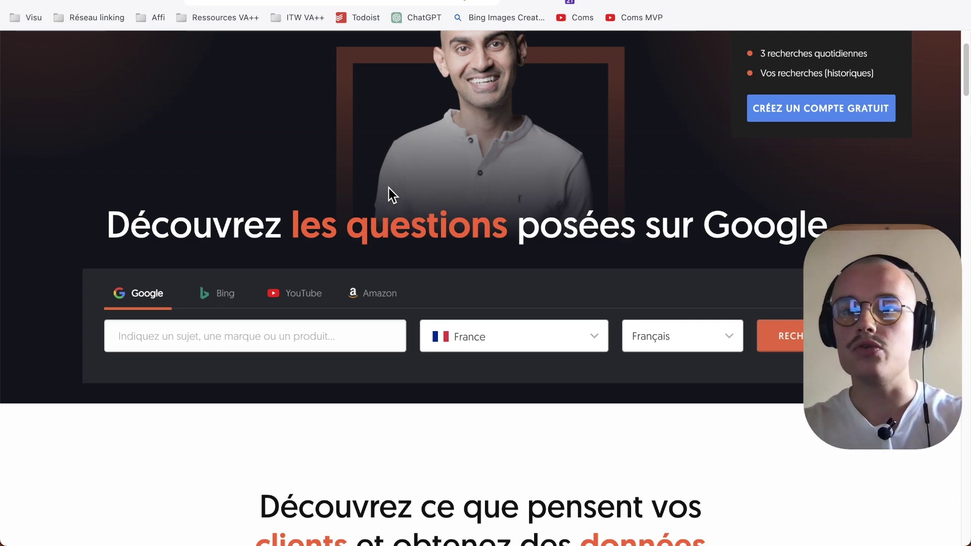
- Search AnswerThePublic for "whey" on Google, with France as the country and Français as the language
{"action": "left_click", "coordinate": [309, 332]}
{"action": "type", "text": "whey"}
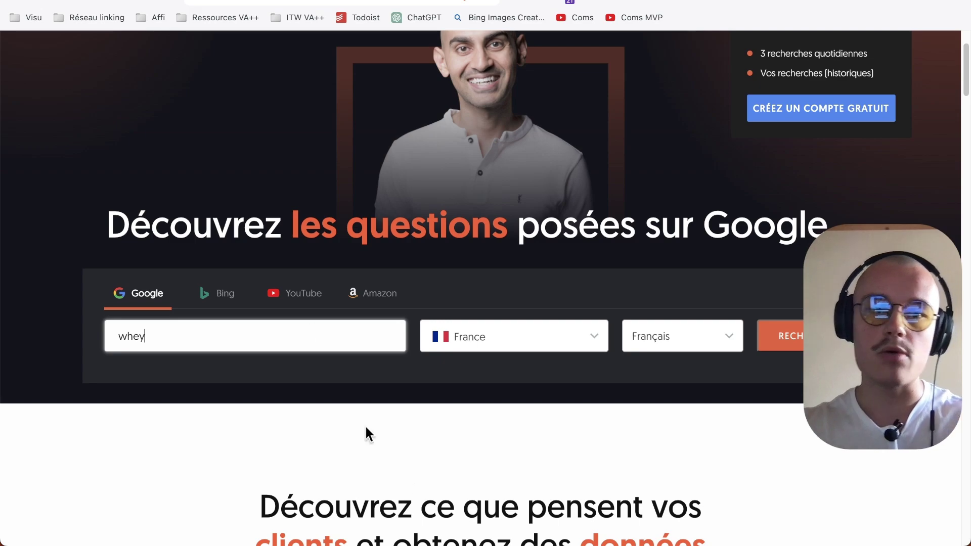
{"action": "left_click", "coordinate": [544, 339]}
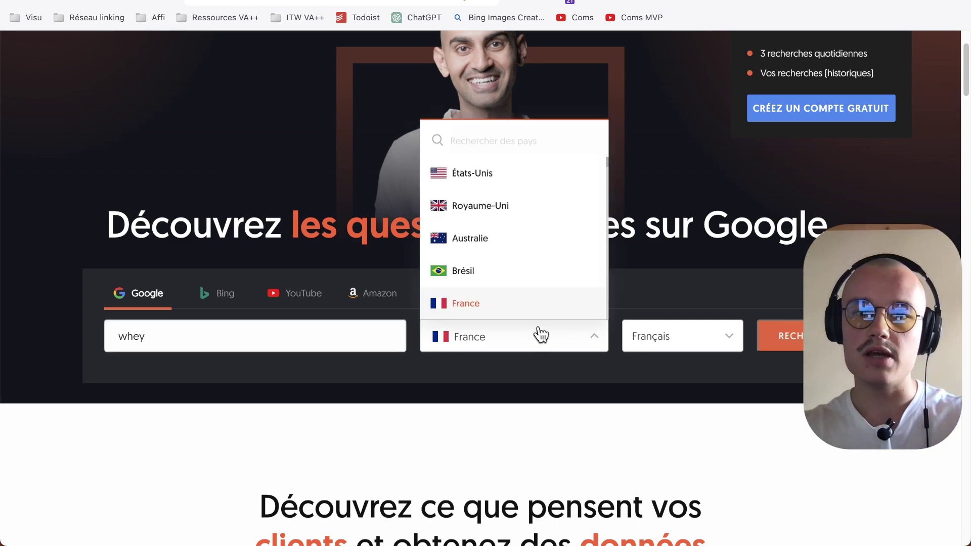
{"action": "left_click", "coordinate": [527, 309]}
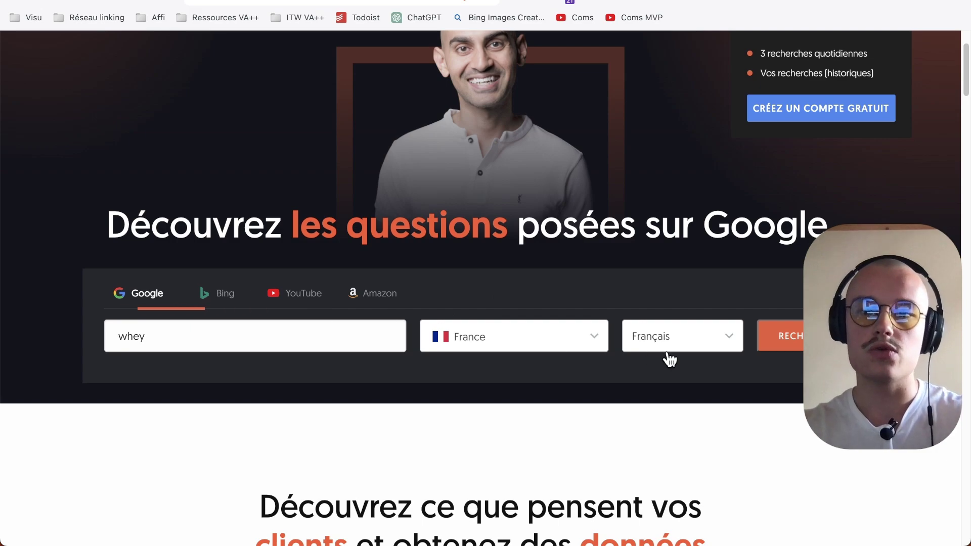
{"action": "left_click", "coordinate": [792, 345]}
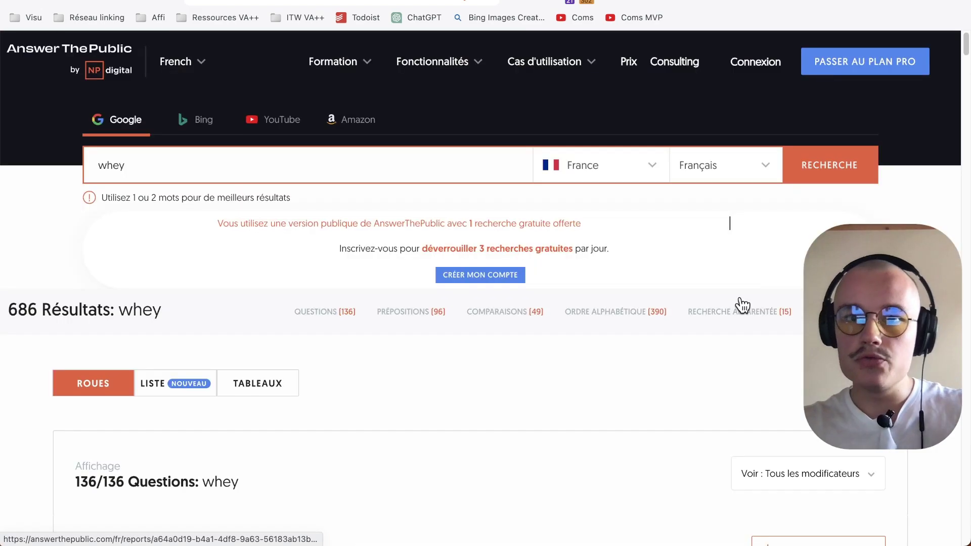
- Dismiss the list-view announcement and examine the question wheel for whey, including "whey comment doser"
{"action": "scroll", "coordinate": [739, 298], "scroll_direction": "down", "scroll_amount": 5}
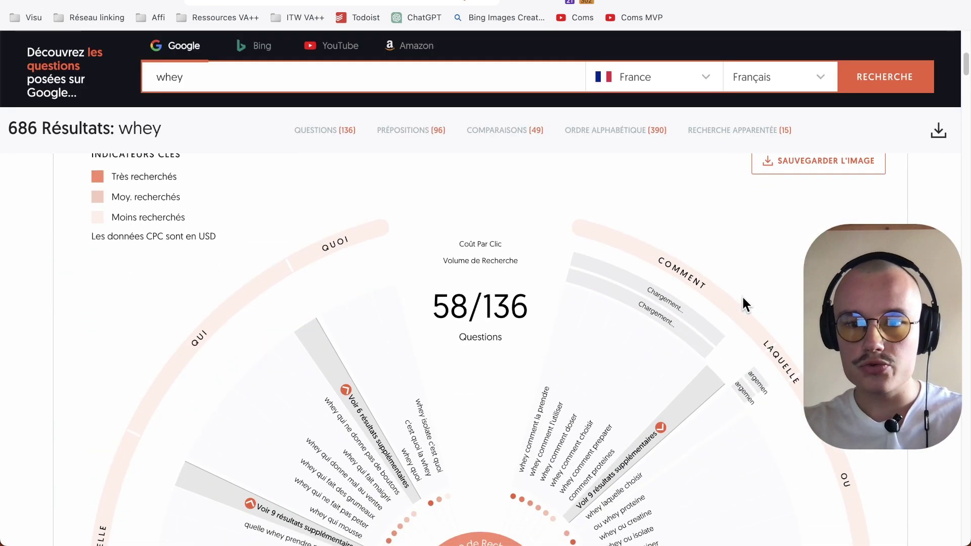
{"action": "scroll", "coordinate": [741, 295], "scroll_direction": "down", "scroll_amount": 3}
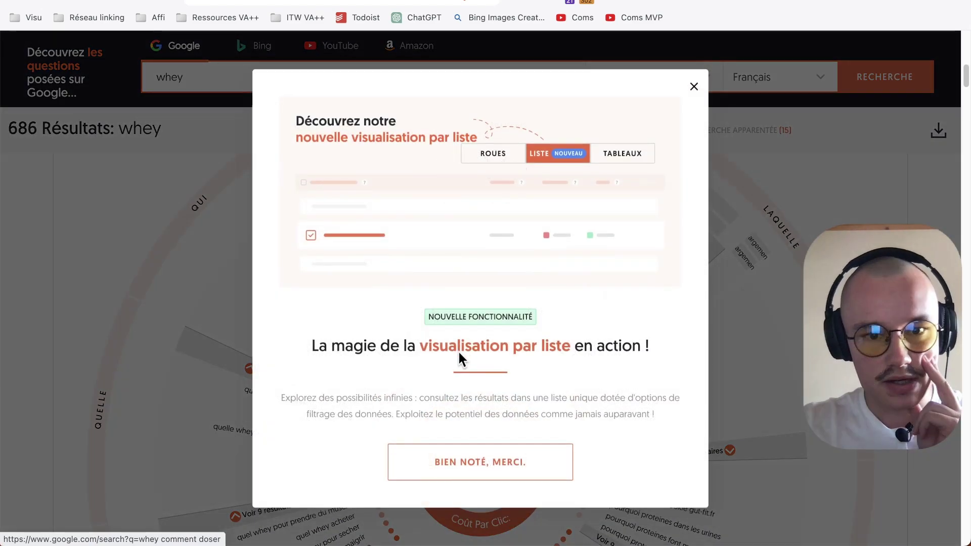
{"action": "left_click", "coordinate": [693, 86]}
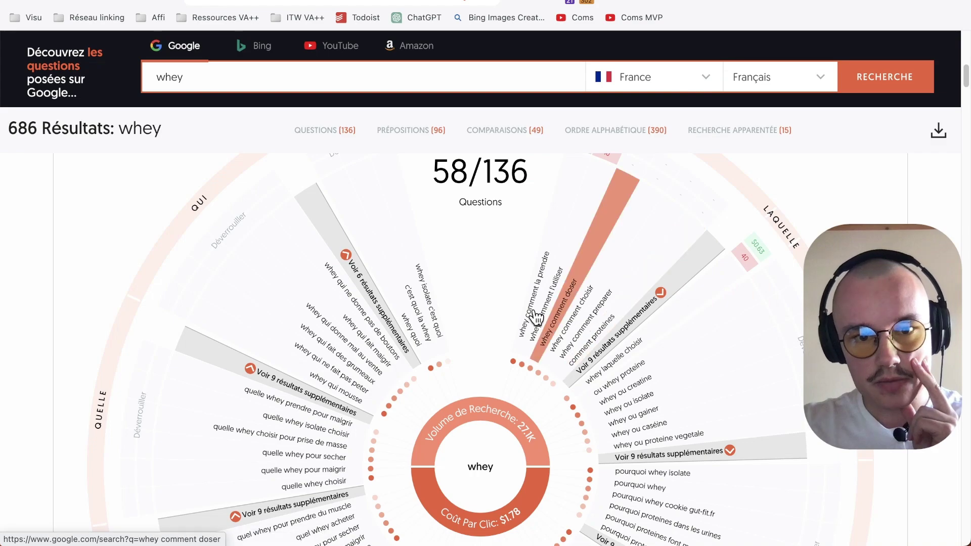
{"action": "scroll", "coordinate": [523, 317], "scroll_direction": "up", "scroll_amount": 2}
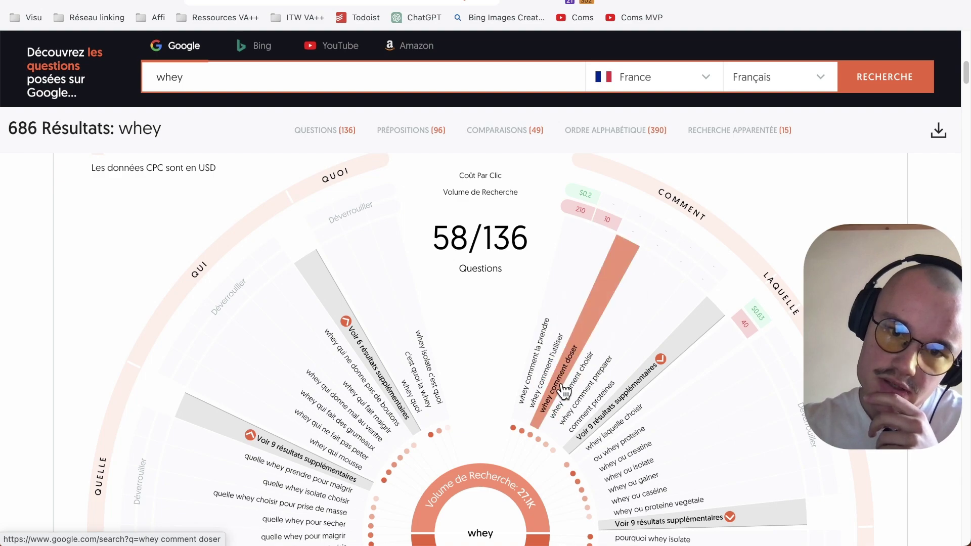
- Examine the whey question wheel on AnswerThePublic, including the "quand", "est-ce que" and "que" questions and the start of the prepositions section
{"action": "scroll", "coordinate": [596, 389], "scroll_direction": "down", "scroll_amount": 6}
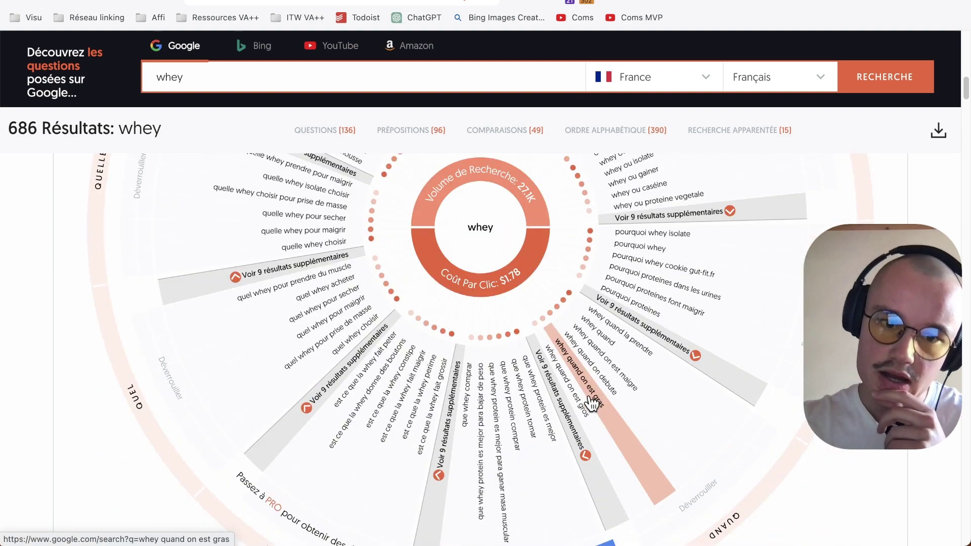
{"action": "scroll", "coordinate": [583, 402], "scroll_direction": "down", "scroll_amount": 1}
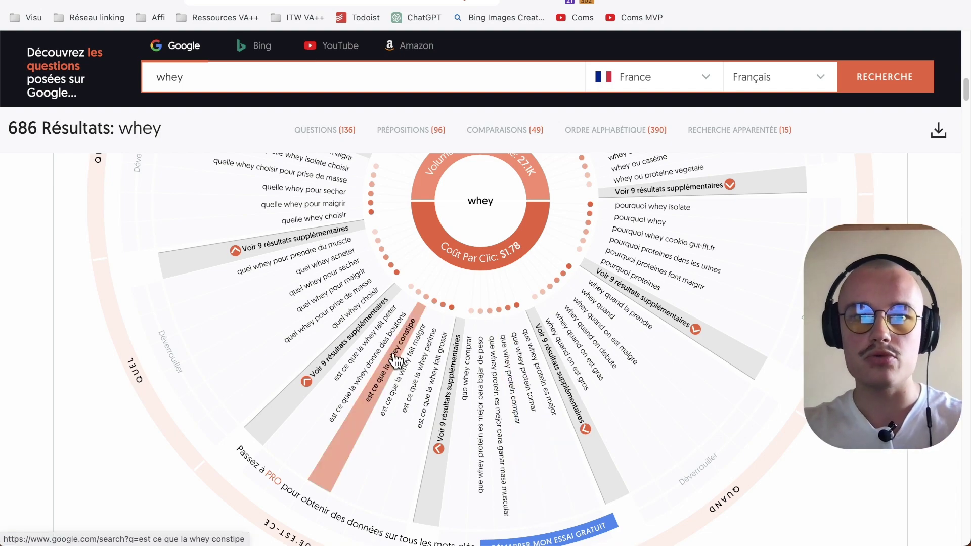
{"action": "scroll", "coordinate": [416, 294], "scroll_direction": "down", "scroll_amount": 5}
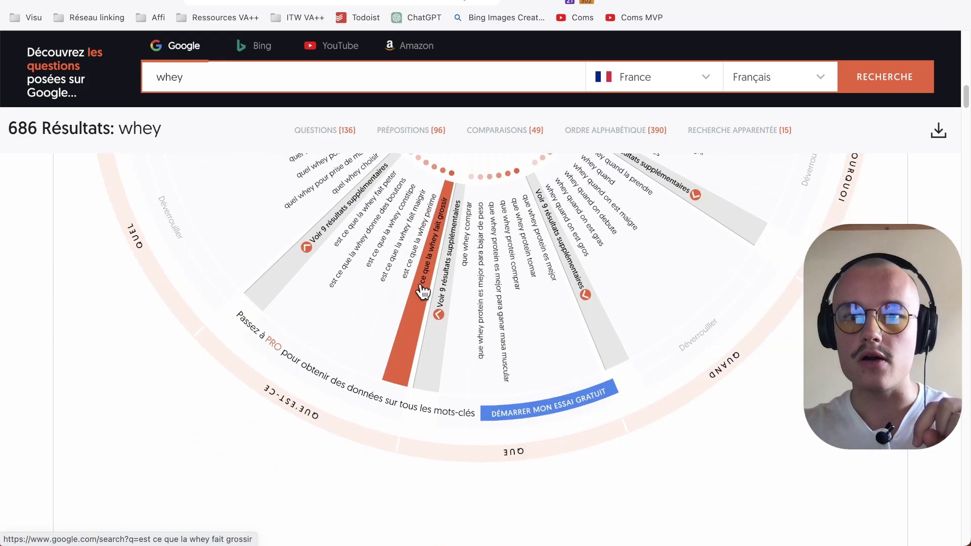
{"action": "scroll", "coordinate": [423, 292], "scroll_direction": "down", "scroll_amount": 10}
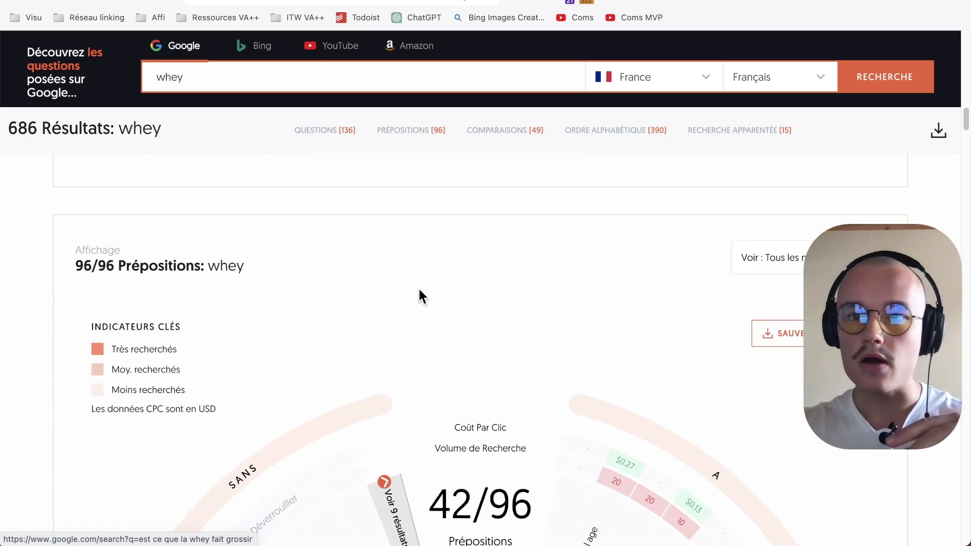
{"action": "scroll", "coordinate": [420, 293], "scroll_direction": "up", "scroll_amount": 10}
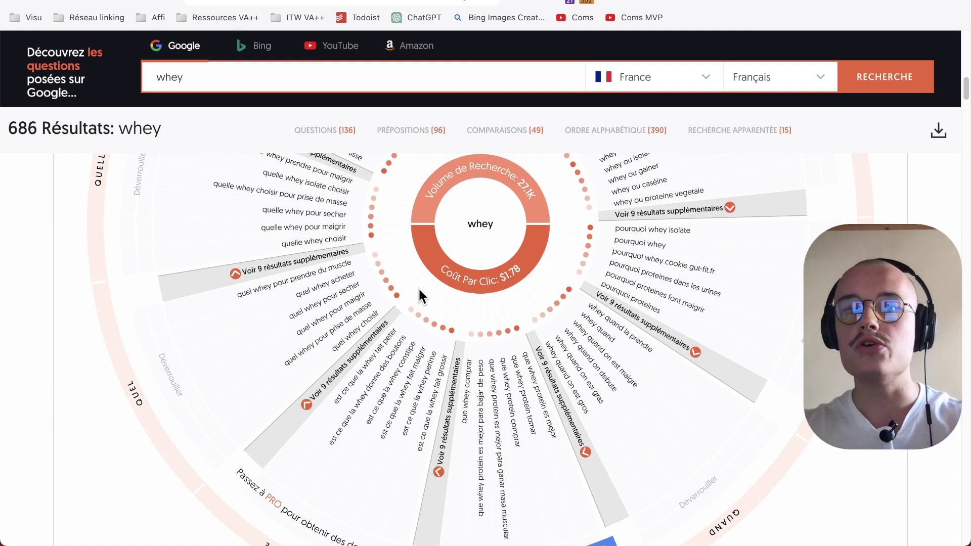
{"action": "scroll", "coordinate": [487, 329], "scroll_direction": "down", "scroll_amount": 8}
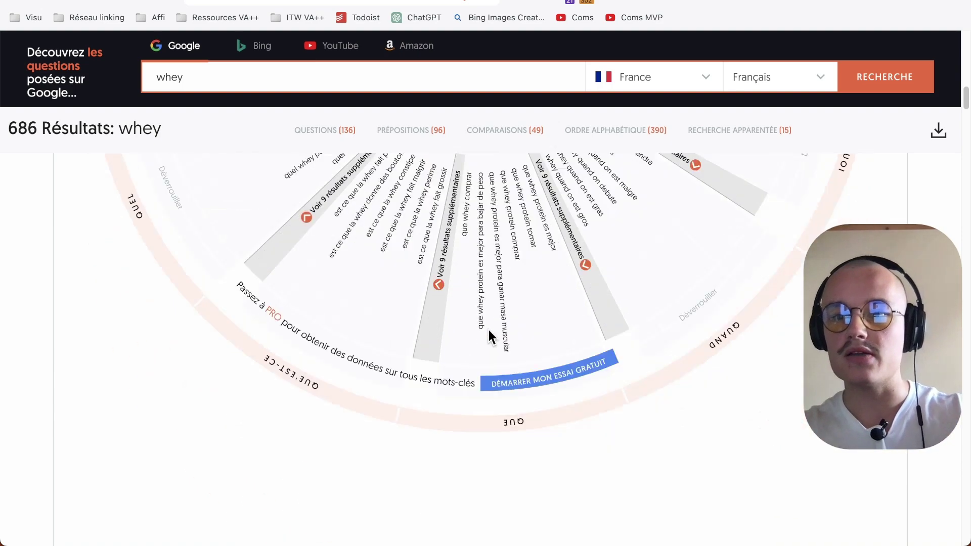
{"action": "scroll", "coordinate": [487, 337], "scroll_direction": "up", "scroll_amount": 3}
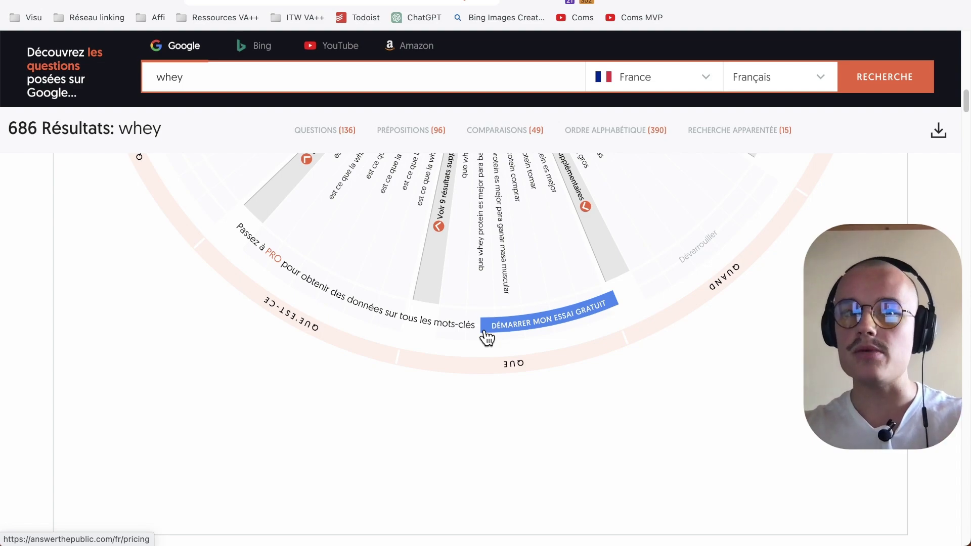
{"action": "scroll", "coordinate": [487, 337], "scroll_direction": "up", "scroll_amount": 10}
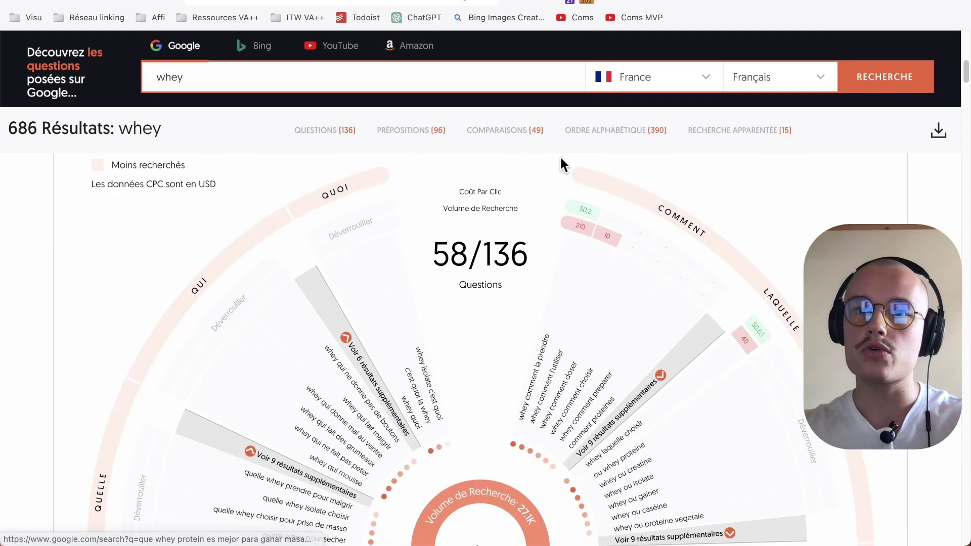
- Switch to the Google "site:" results, run the suggested site: search for the consultant's own .fr domain, and highlight the number of results
{"action": "key", "text": "ctrl+Tab"}
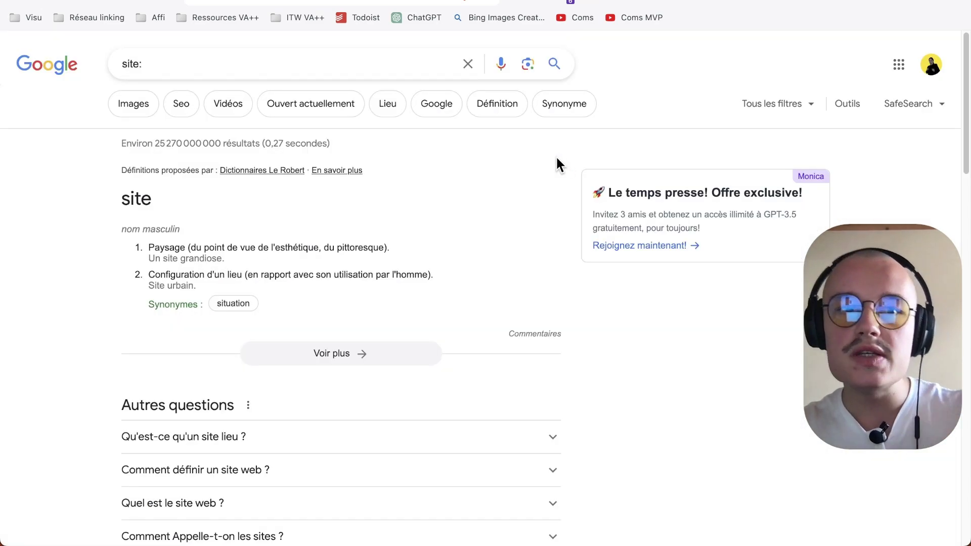
{"action": "left_click", "coordinate": [229, 62]}
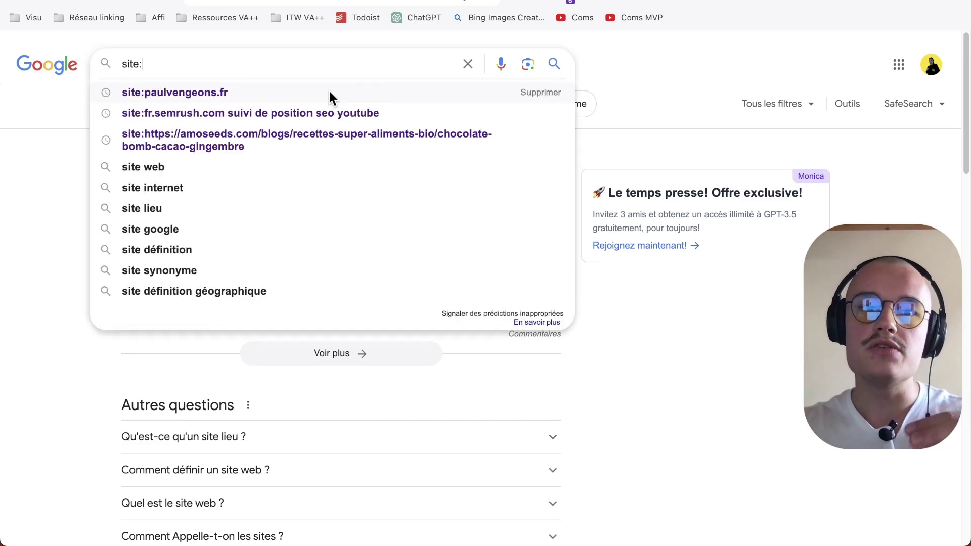
{"action": "left_click", "coordinate": [269, 93]}
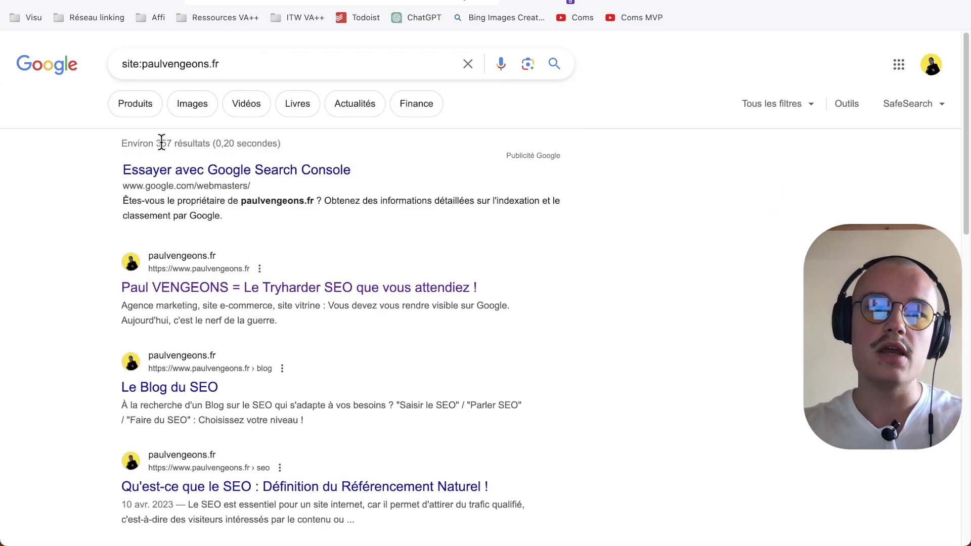
{"action": "left_click_drag", "start_coordinate": [157, 143], "coordinate": [210, 158]}
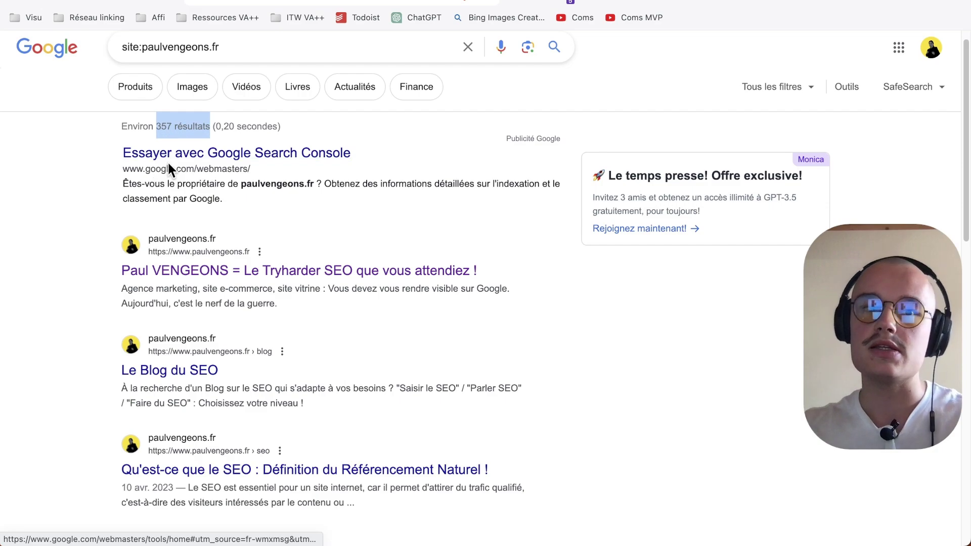
- Narrow the site: search with the keyword "email" and examine the matching pages, highlighting "Email" in the first result's description
{"action": "left_click", "coordinate": [304, 61]}
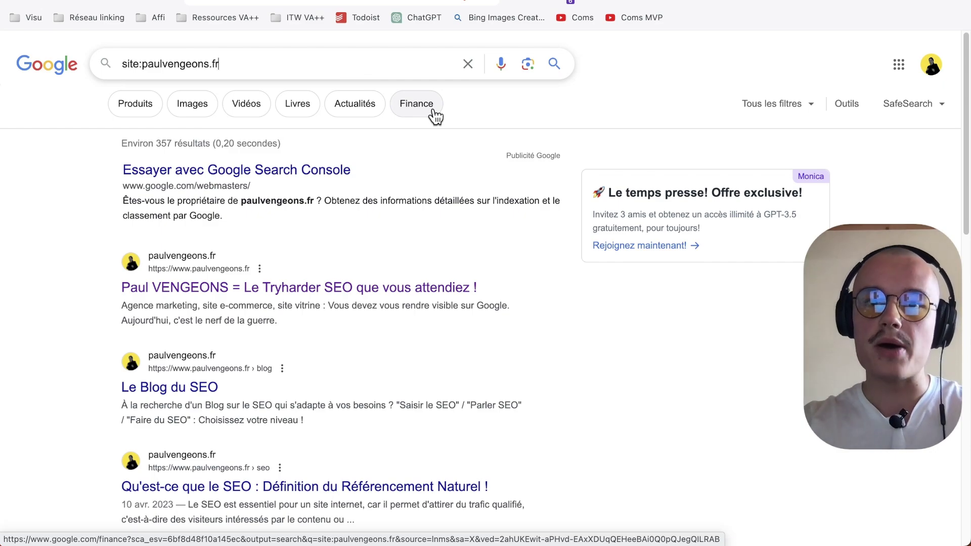
{"action": "type", "text": "email"}
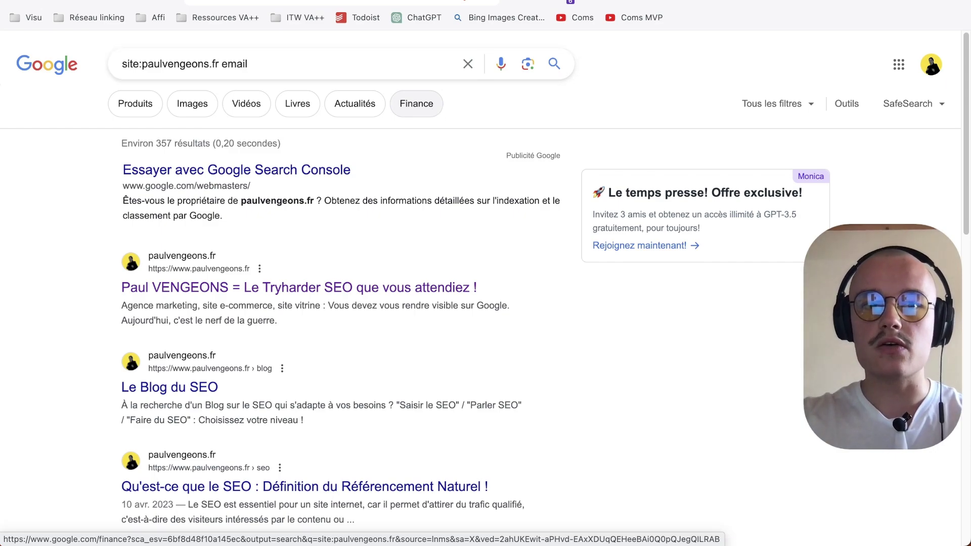
{"action": "key", "text": "Return"}
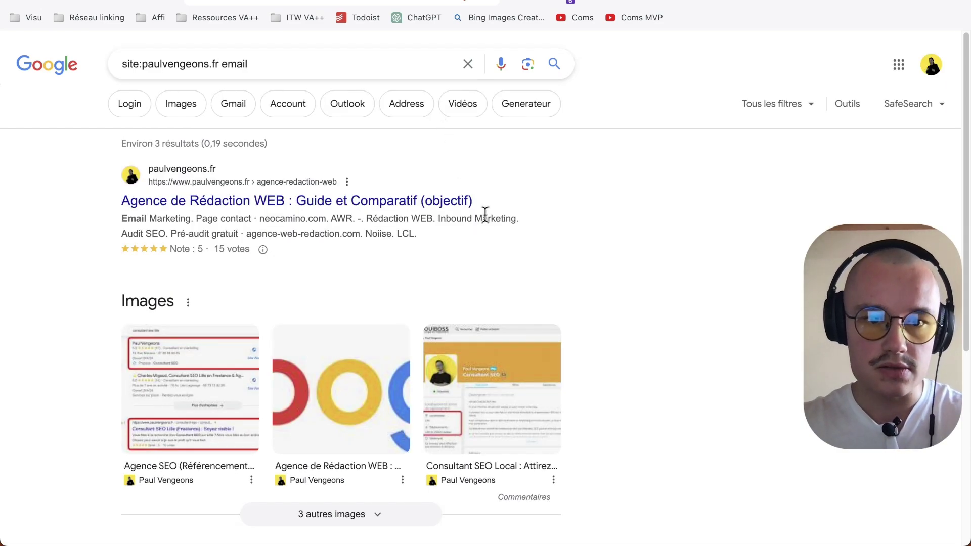
{"action": "double_click", "coordinate": [134, 218]}
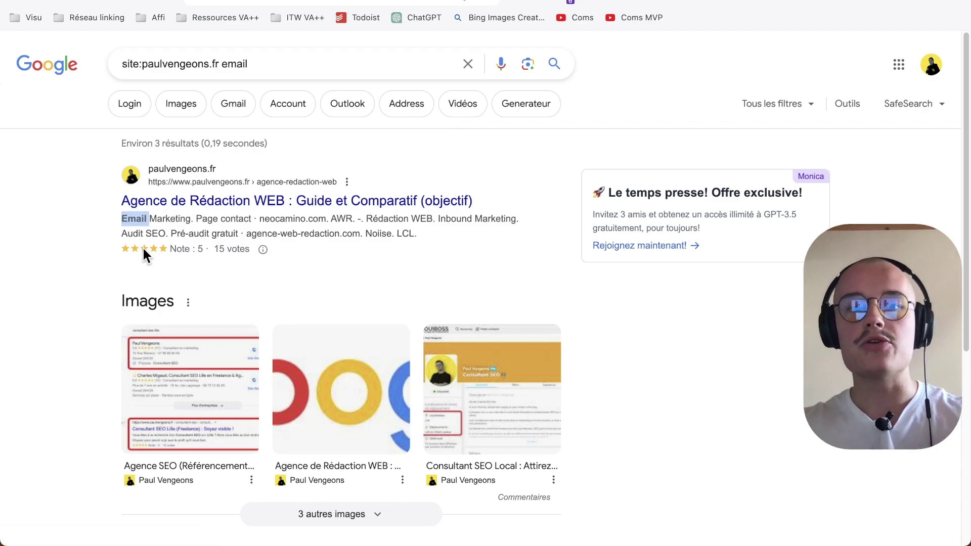
{"action": "mouse_move", "coordinate": [253, 249]}
{"action": "scroll", "coordinate": [248, 242], "scroll_direction": "down", "scroll_amount": 1}
{"action": "scroll", "coordinate": [253, 248], "scroll_direction": "up", "scroll_amount": 1}
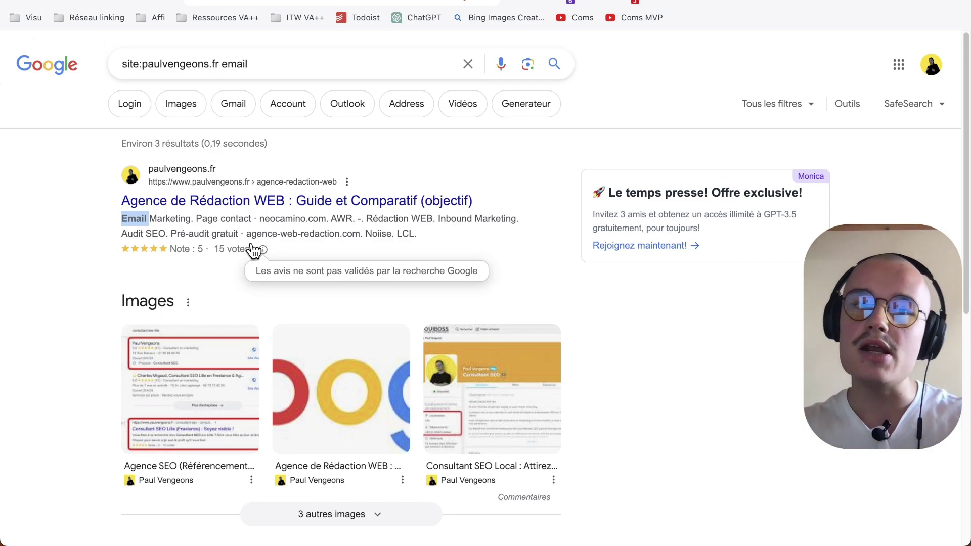
{"action": "scroll", "coordinate": [292, 256], "scroll_direction": "down", "scroll_amount": 2}
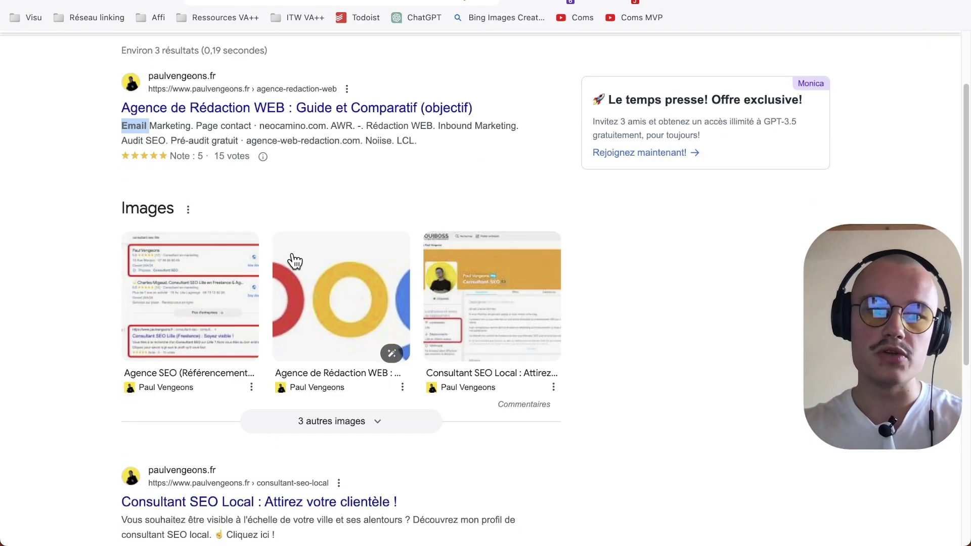
{"action": "scroll", "coordinate": [294, 261], "scroll_direction": "up", "scroll_amount": 2}
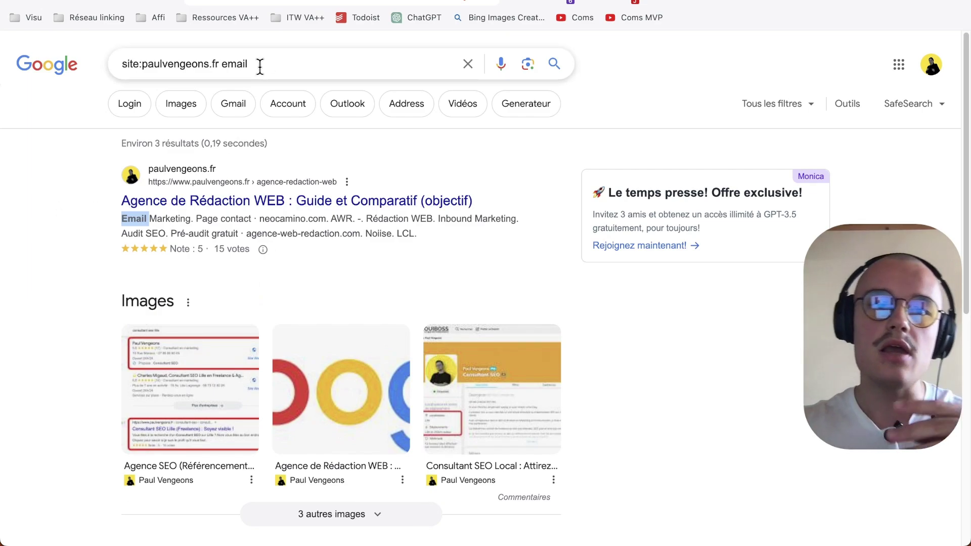
- Replace "email" with "agence" in the site: search and run it
{"action": "double_click", "coordinate": [233, 64]}
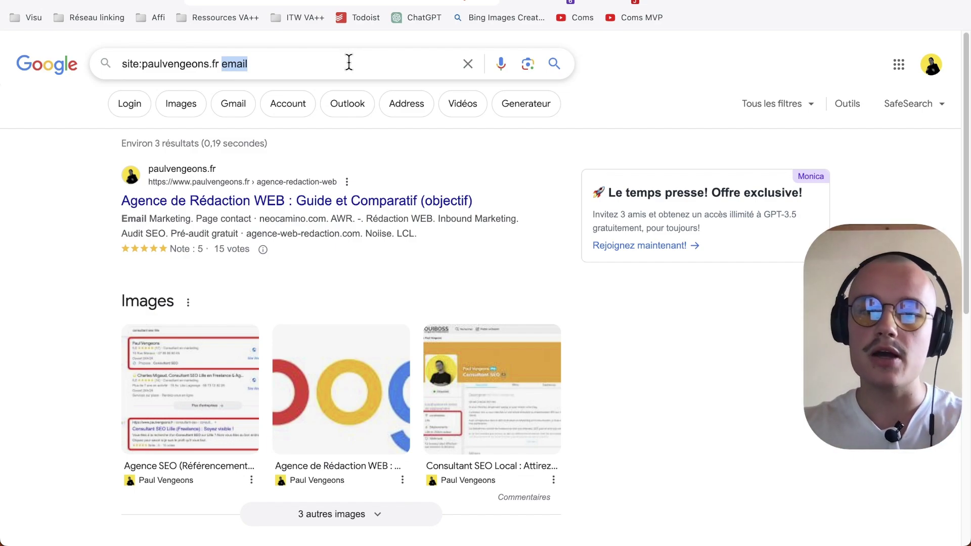
{"action": "type", "text": "agence"}
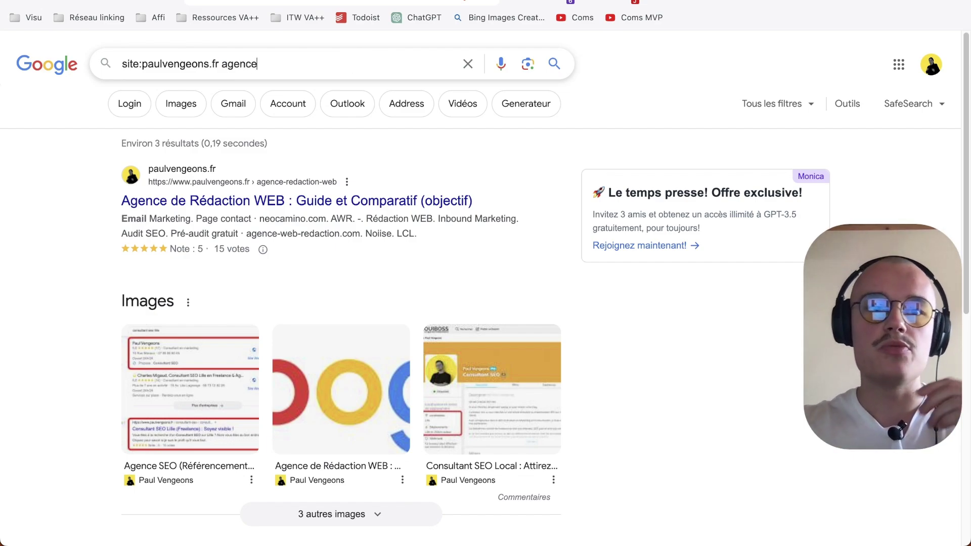
{"action": "key", "text": "Return"}
- Look through the site's pages matching "agence", paying attention to the first result and the other agency and consultant articles
{"action": "scroll", "coordinate": [426, 184], "scroll_direction": "down", "scroll_amount": 8}
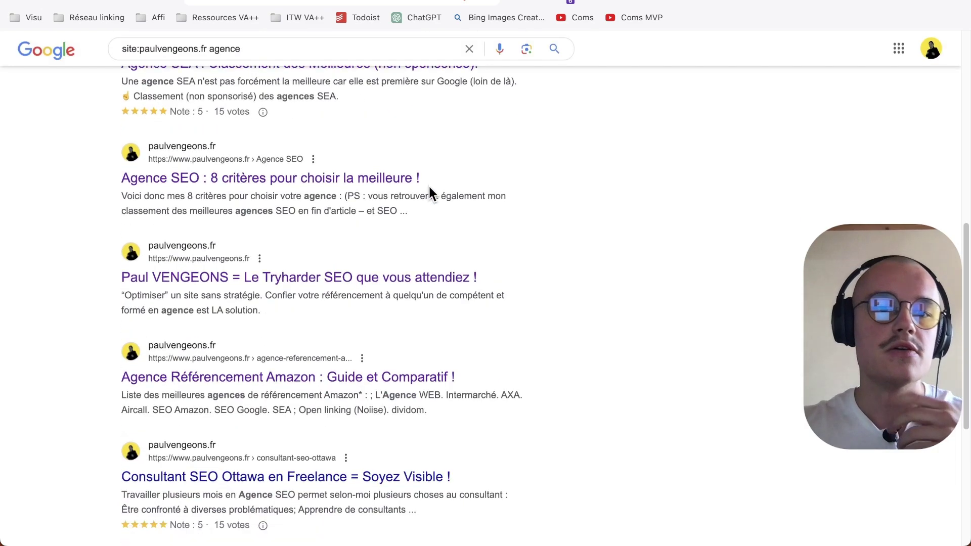
{"action": "scroll", "coordinate": [429, 190], "scroll_direction": "down", "scroll_amount": 3}
{"action": "scroll", "coordinate": [429, 193], "scroll_direction": "up", "scroll_amount": 8}
{"action": "scroll", "coordinate": [429, 192], "scroll_direction": "down", "scroll_amount": 5}
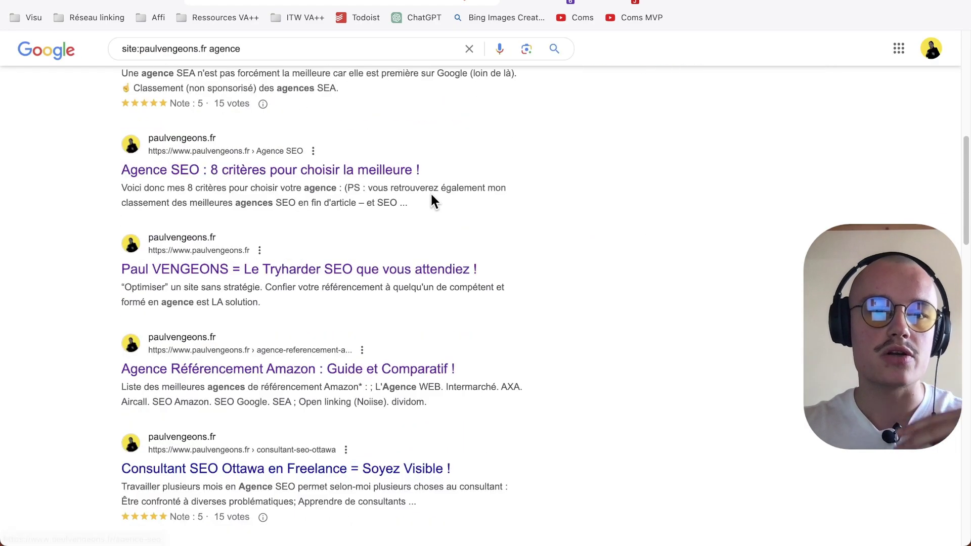
{"action": "scroll", "coordinate": [431, 194], "scroll_direction": "down", "scroll_amount": 15}
{"action": "scroll", "coordinate": [432, 195], "scroll_direction": "up", "scroll_amount": 10}
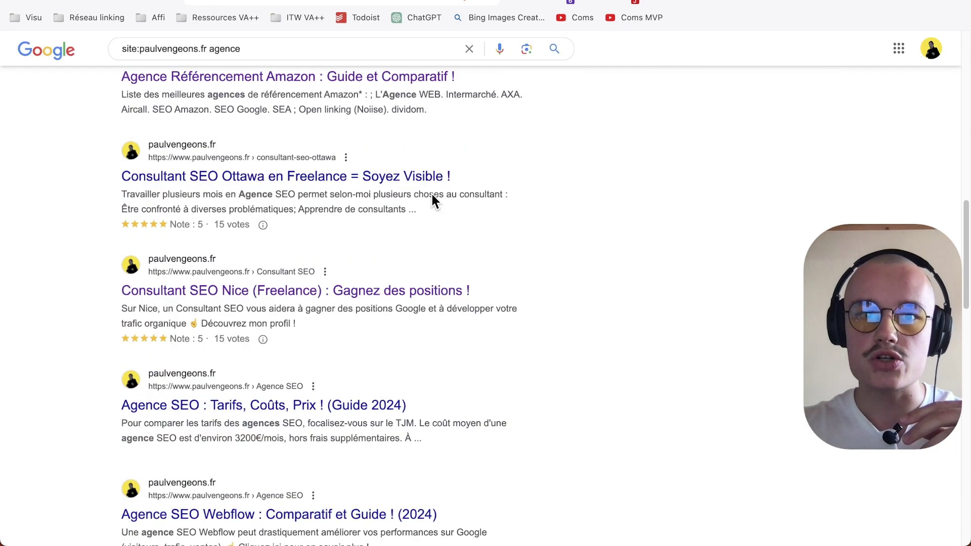
{"action": "scroll", "coordinate": [432, 197], "scroll_direction": "up", "scroll_amount": 10}
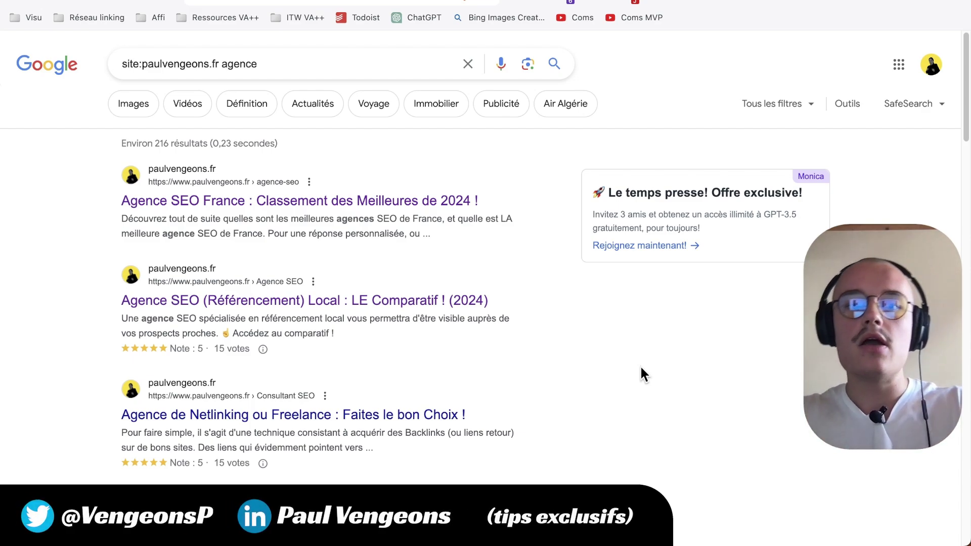
{"action": "scroll", "coordinate": [636, 372], "scroll_direction": "down", "scroll_amount": 1}
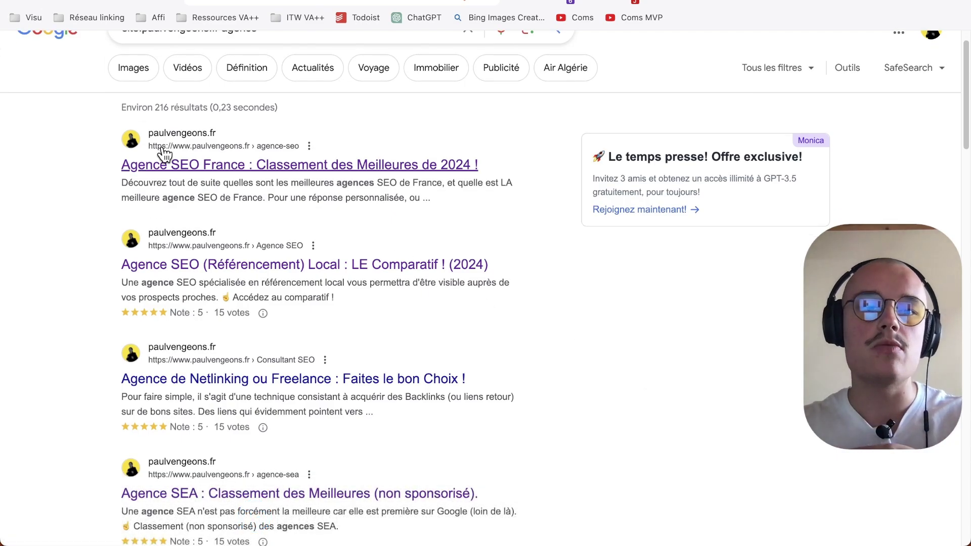
{"action": "left_click_drag", "start_coordinate": [104, 147], "coordinate": [363, 199]}
{"action": "left_click", "coordinate": [579, 239]}
{"action": "scroll", "coordinate": [581, 250], "scroll_direction": "down", "scroll_amount": 8}
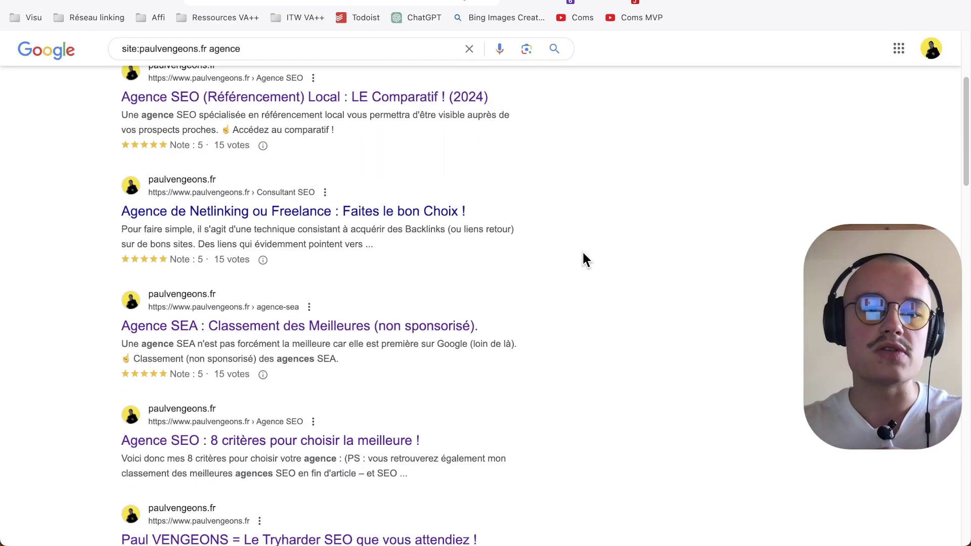
{"action": "scroll", "coordinate": [584, 259], "scroll_direction": "down", "scroll_amount": 5}
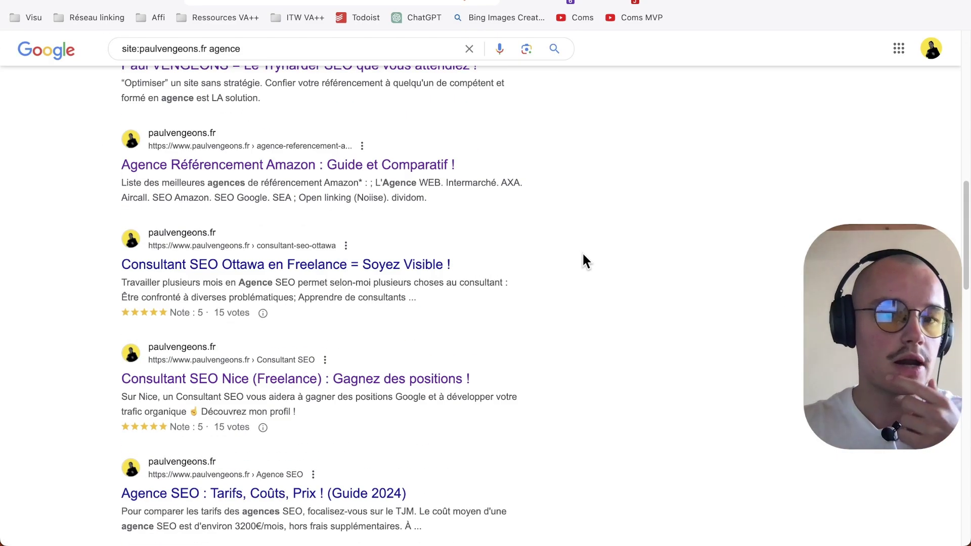
{"action": "scroll", "coordinate": [582, 253], "scroll_direction": "up", "scroll_amount": 13}
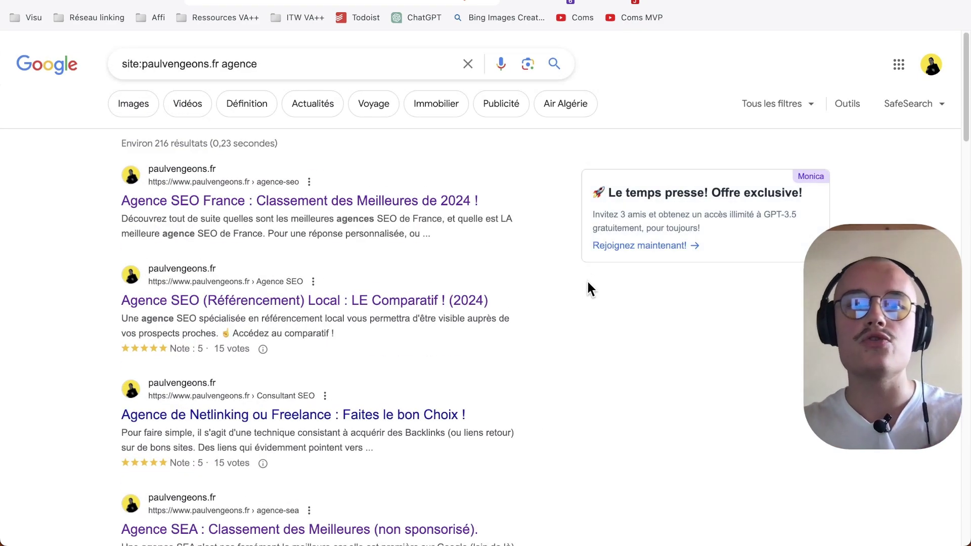
- Open the result "Agence SEO France : Classement des Meilleures de 2024 !" and review its table of ranked agencies
{"action": "left_click", "coordinate": [388, 206]}
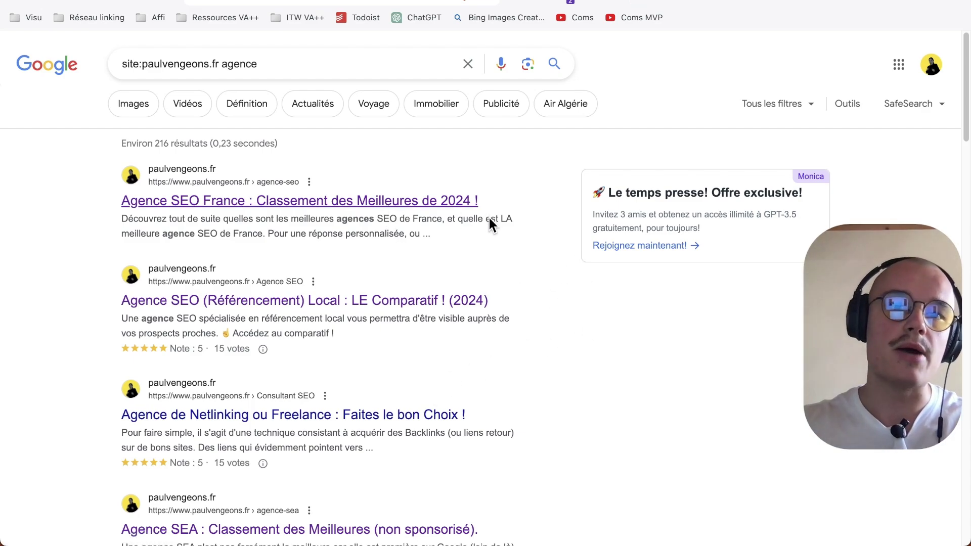
{"action": "scroll", "coordinate": [366, 241], "scroll_direction": "down", "scroll_amount": 20}
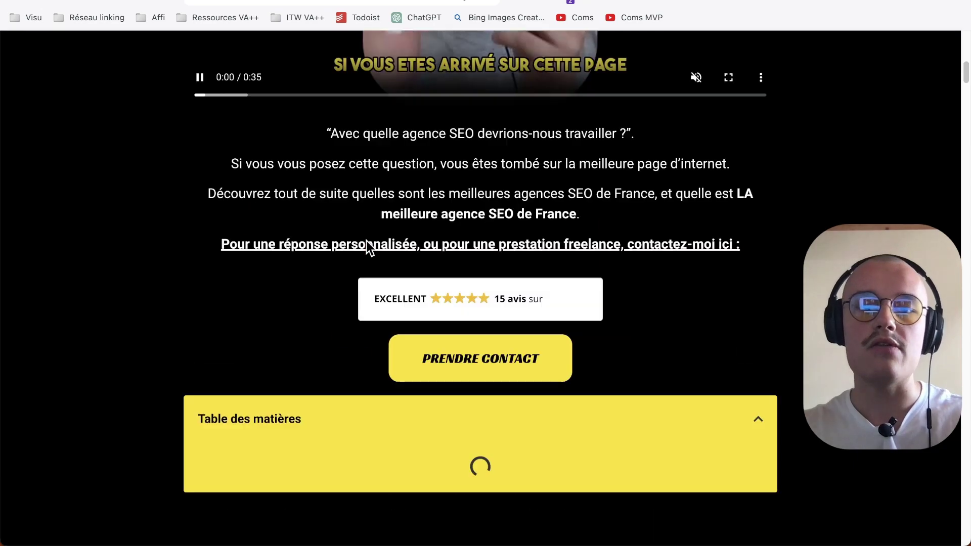
{"action": "scroll", "coordinate": [368, 238], "scroll_direction": "down", "scroll_amount": 12}
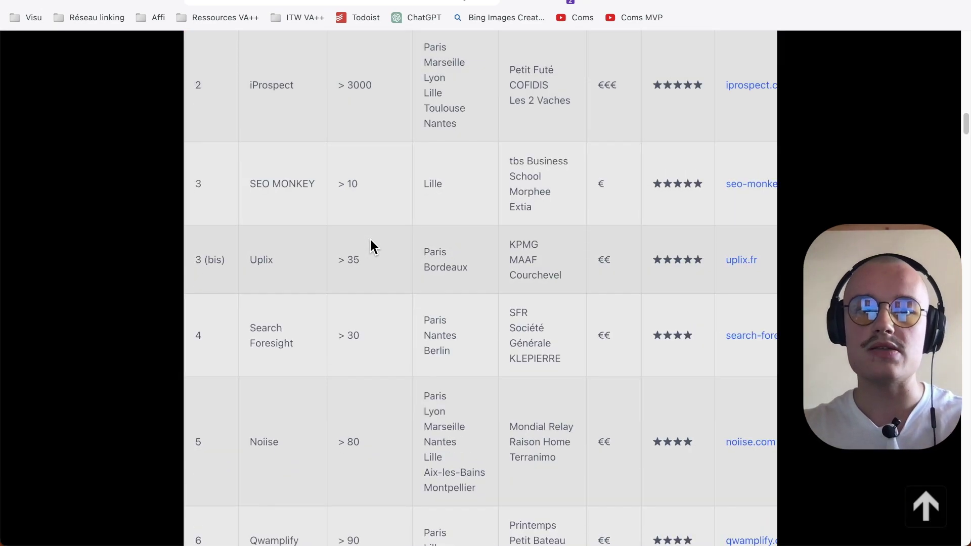
{"action": "scroll", "coordinate": [371, 243], "scroll_direction": "up", "scroll_amount": 6}
{"action": "scroll", "coordinate": [370, 243], "scroll_direction": "down", "scroll_amount": 10}
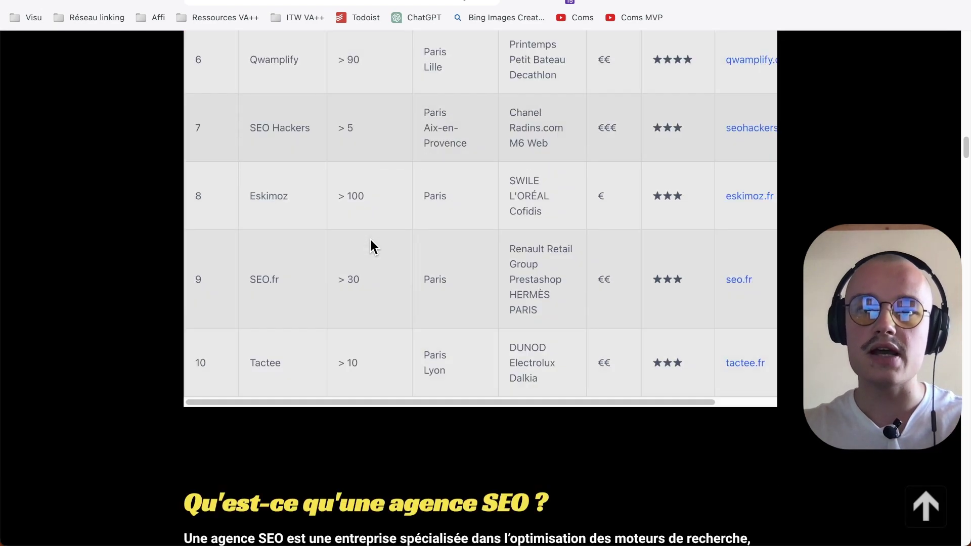
- Highlight the whole definition paragraph under "Qu'est-ce qu'une agence SEO ?" in the article
{"action": "left_click_drag", "start_coordinate": [359, 304], "coordinate": [598, 305]}
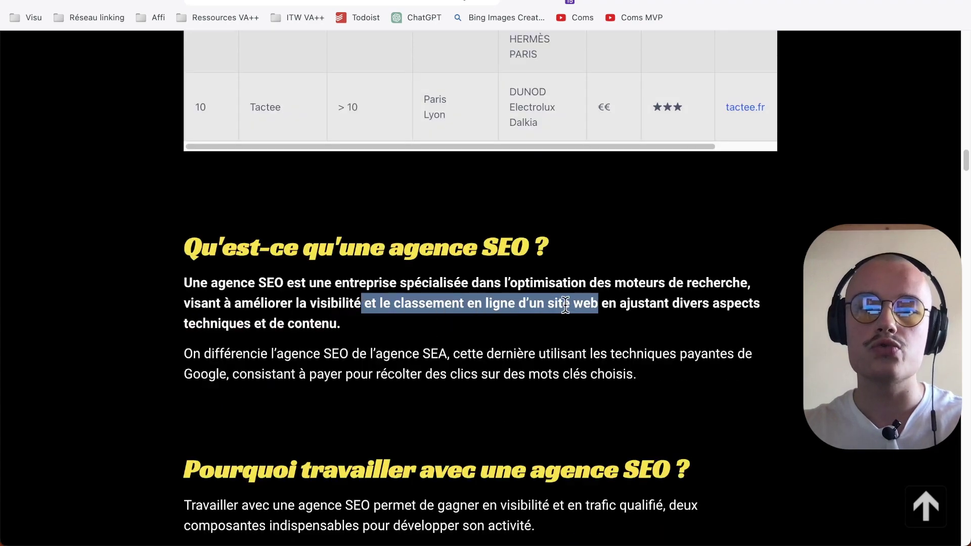
{"action": "left_click", "coordinate": [308, 311]}
{"action": "triple_click", "coordinate": [301, 306]}
{"action": "scroll", "coordinate": [422, 307], "scroll_direction": "down", "scroll_amount": 1}
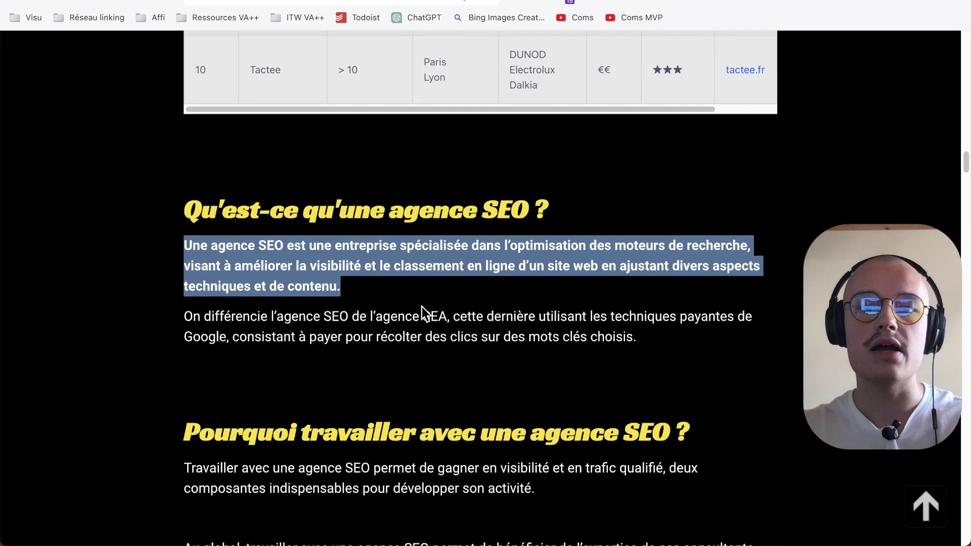
- Highlight "qu'une agence SEO" in the article's heading, and part of the sentence comparing SEO and SEA agencies
{"action": "left_click_drag", "start_coordinate": [328, 208], "coordinate": [527, 209]}
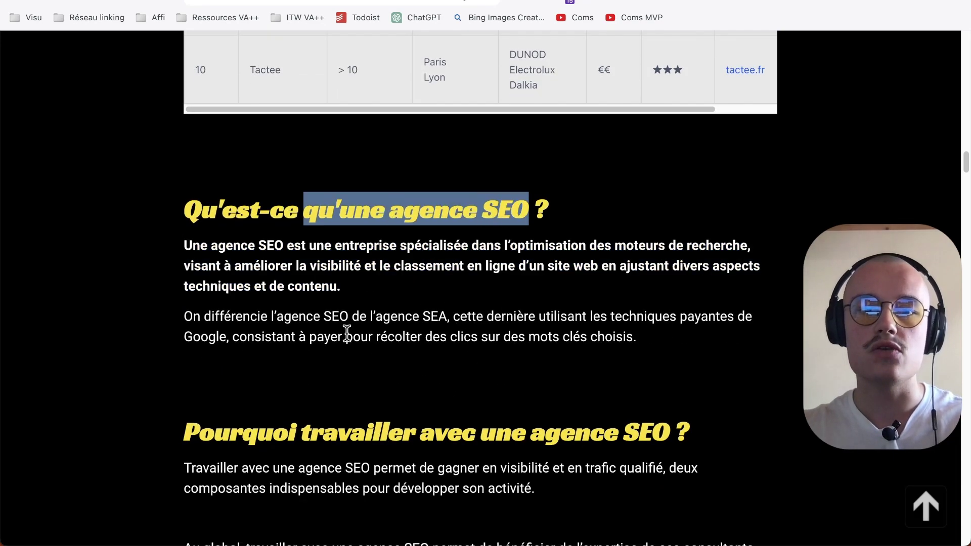
{"action": "left_click", "coordinate": [201, 362]}
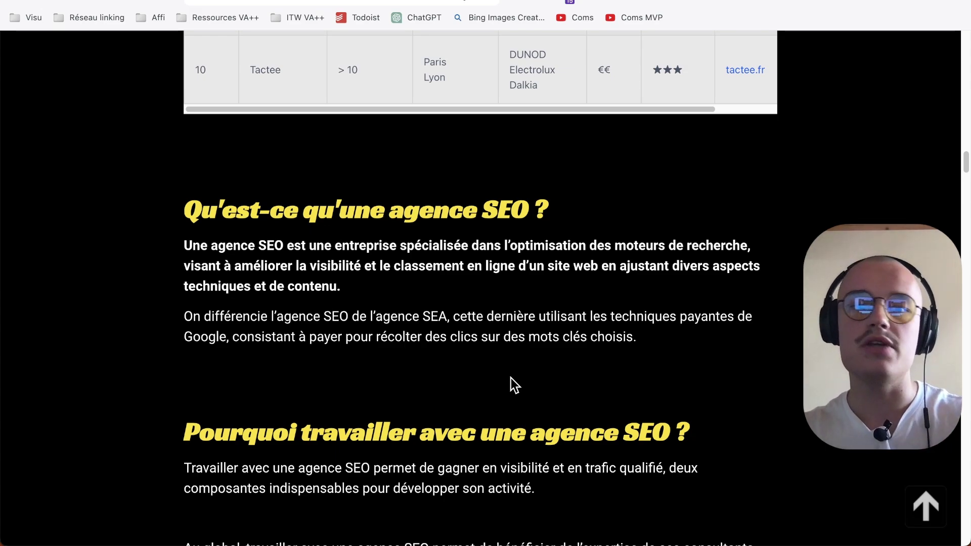
{"action": "double_click", "coordinate": [490, 314]}
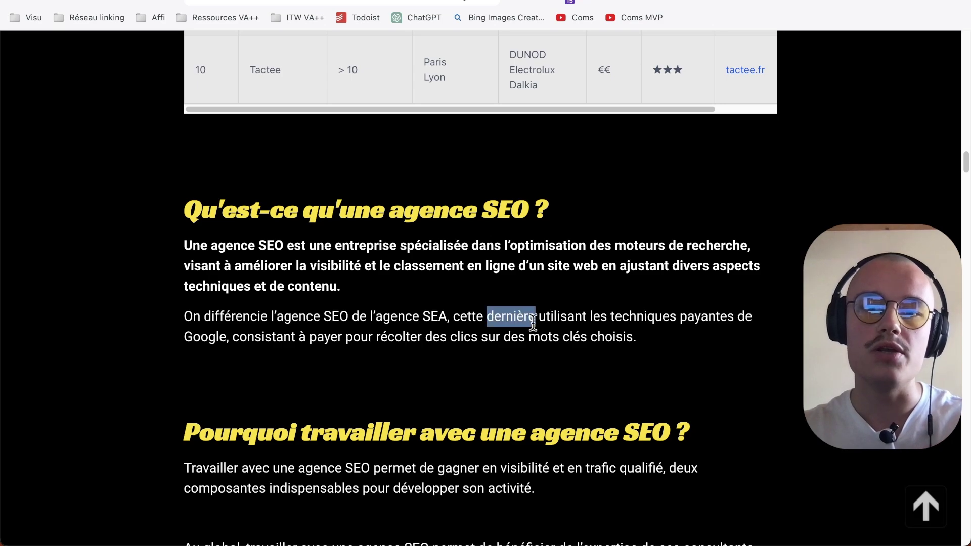
{"action": "left_click_drag", "start_coordinate": [375, 314], "coordinate": [482, 318]}
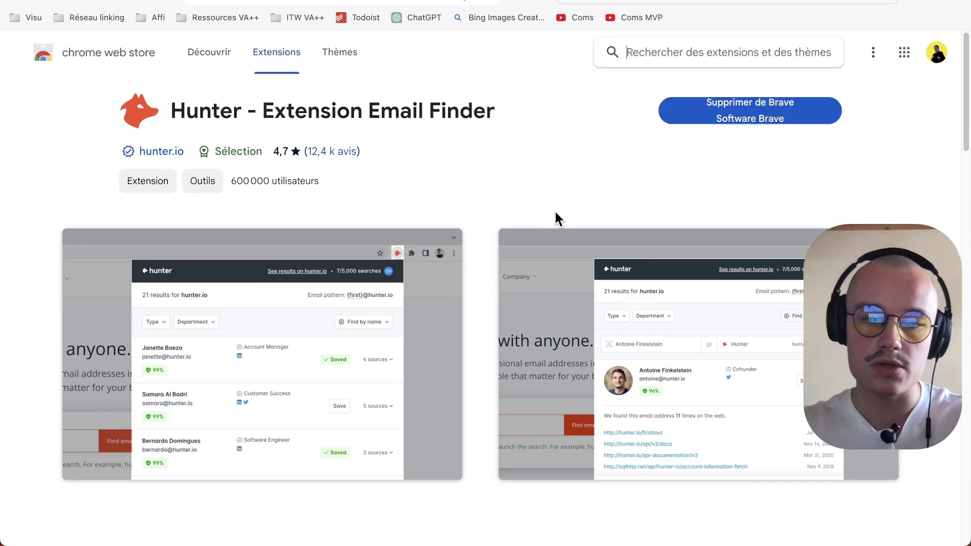
- Search Google for "agence emailing" in a new tab and look through the agency sites in the results
{"action": "key", "text": "super+t"}
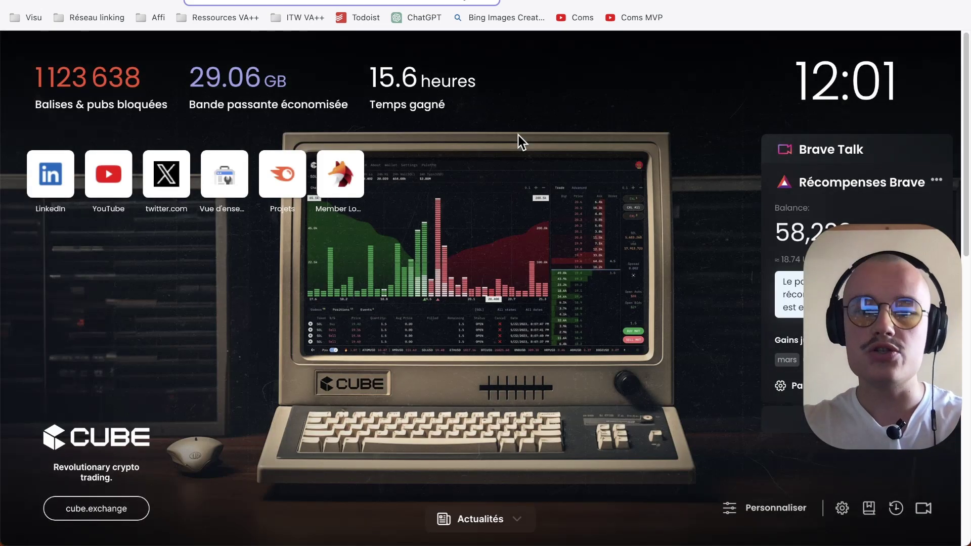
{"action": "type", "text": "agence emaili"}
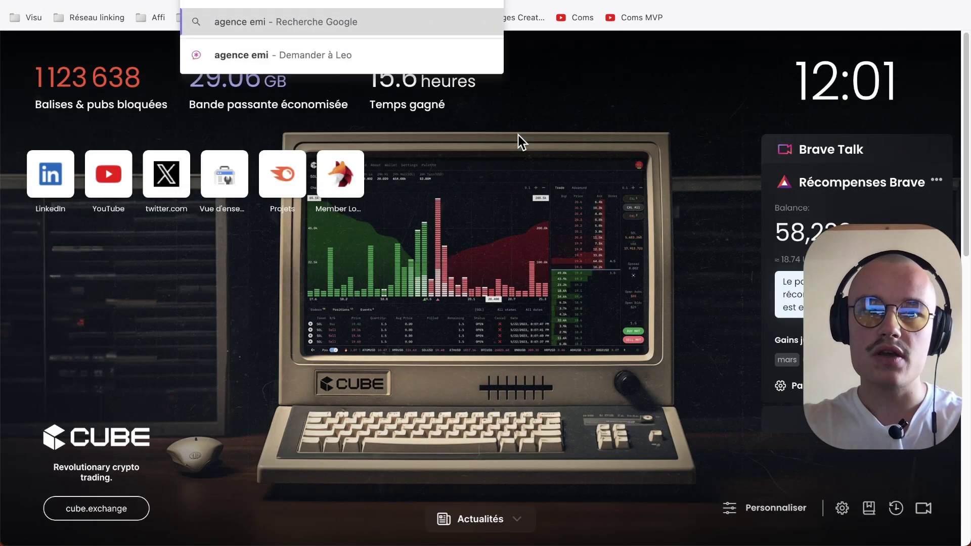
{"action": "type", "text": "ng"}
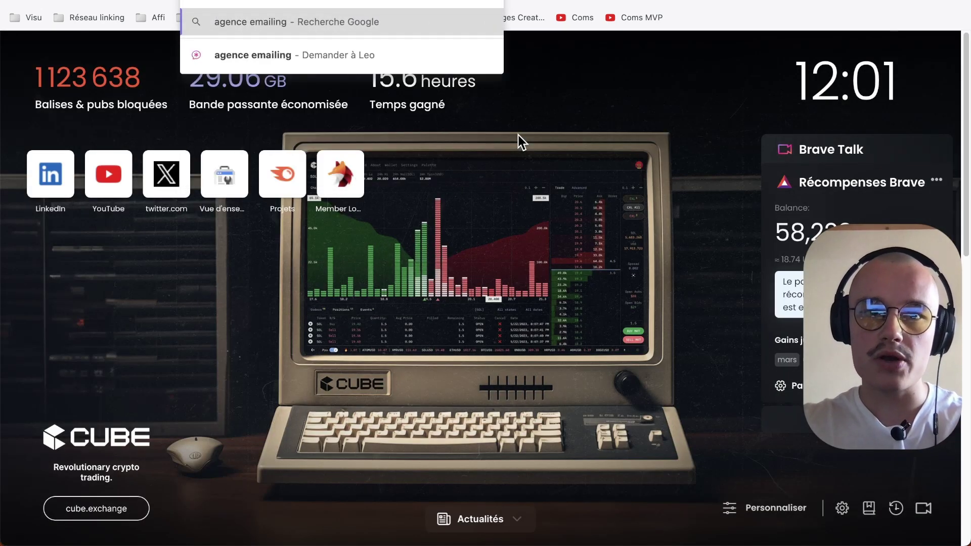
{"action": "key", "text": "Return"}
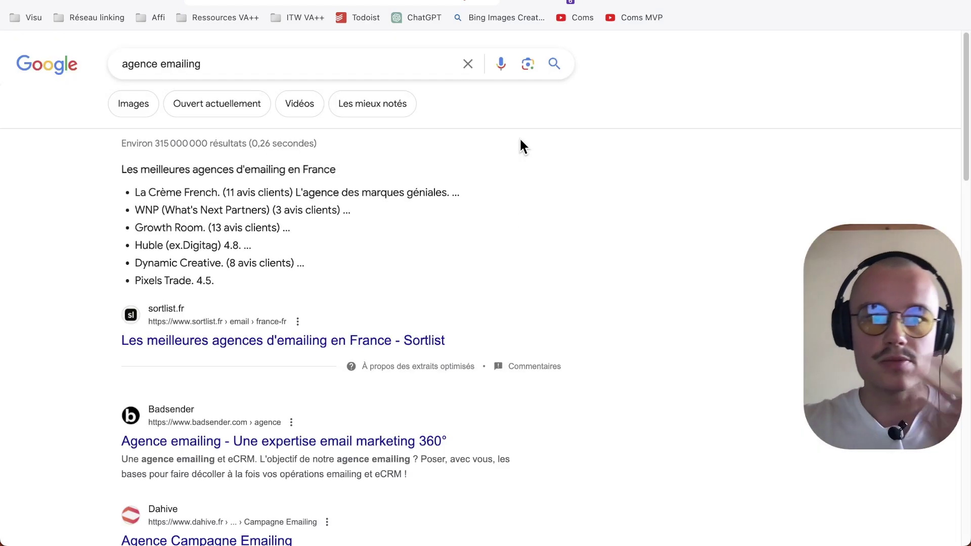
{"action": "scroll", "coordinate": [525, 245], "scroll_direction": "down", "scroll_amount": 2}
{"action": "scroll", "coordinate": [526, 239], "scroll_direction": "down", "scroll_amount": 4}
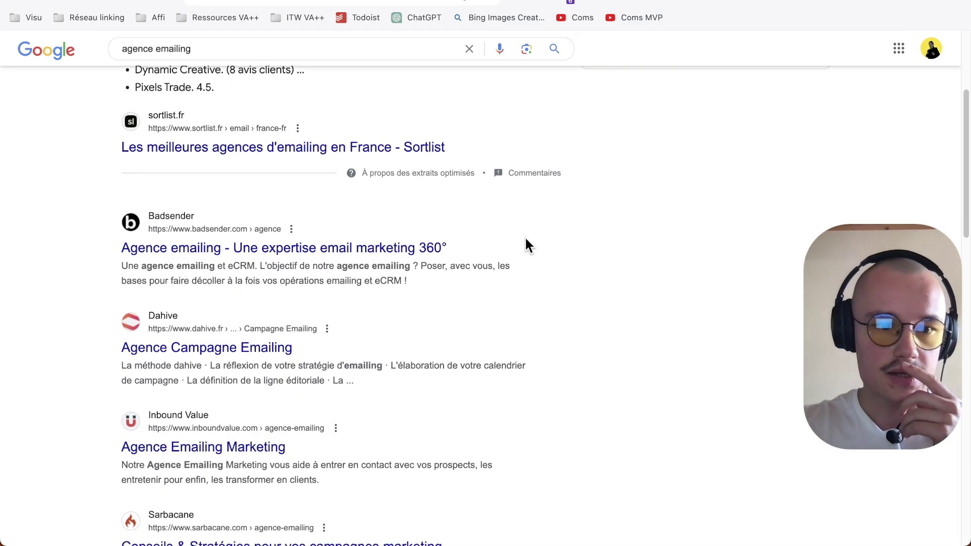
{"action": "scroll", "coordinate": [411, 328], "scroll_direction": "down", "scroll_amount": 2}
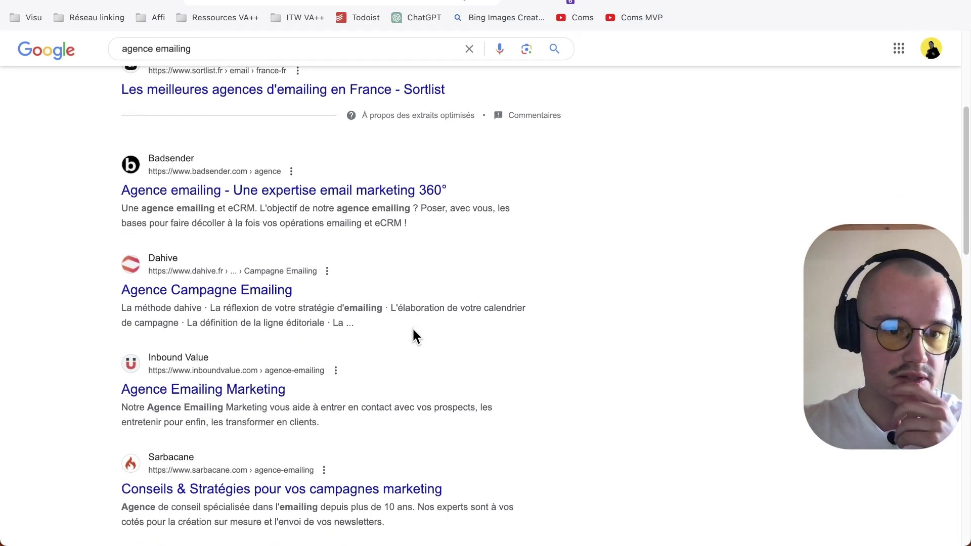
{"action": "scroll", "coordinate": [413, 333], "scroll_direction": "down", "scroll_amount": 2}
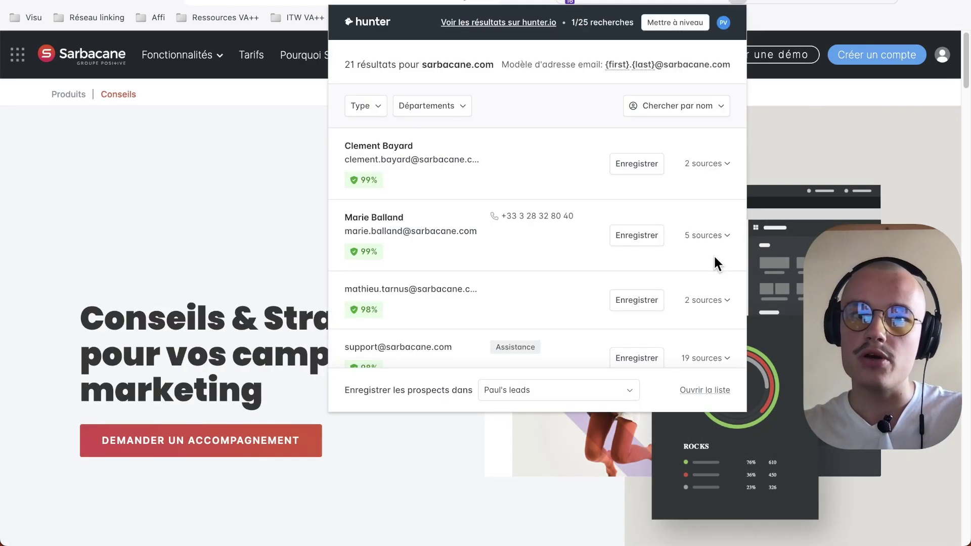
- Review the e-mail contacts Hunter lists for sarbacane.com, including named people and department addresses, and close the Hunter results
{"action": "scroll", "coordinate": [493, 225], "scroll_direction": "down", "scroll_amount": 6}
{"action": "scroll", "coordinate": [493, 229], "scroll_direction": "down", "scroll_amount": 3}
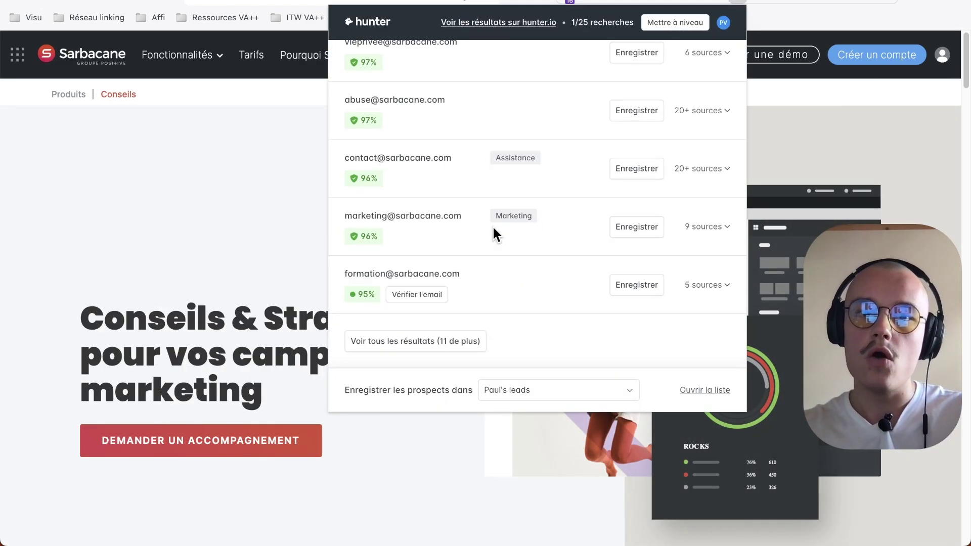
{"action": "scroll", "coordinate": [493, 229], "scroll_direction": "up", "scroll_amount": 5}
{"action": "scroll", "coordinate": [493, 230], "scroll_direction": "up", "scroll_amount": 4}
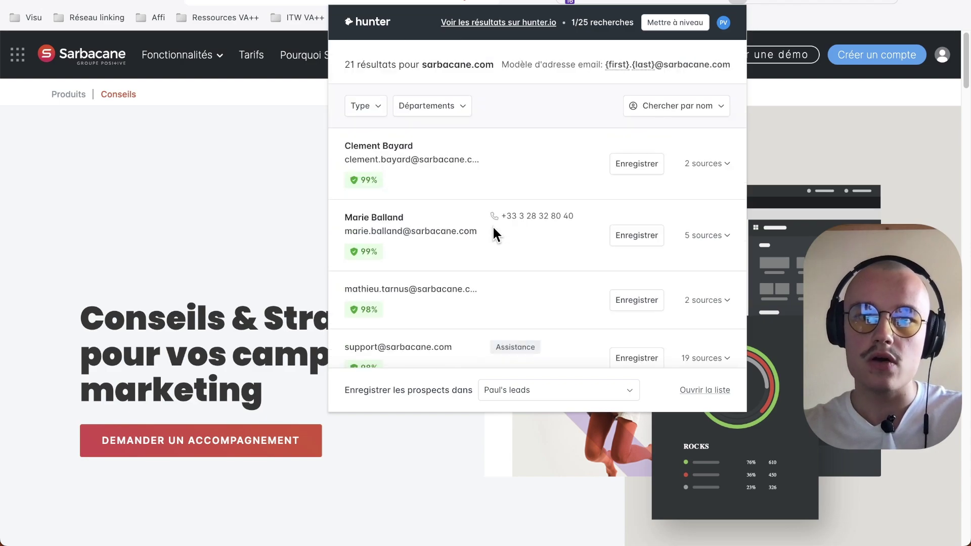
{"action": "scroll", "coordinate": [500, 189], "scroll_direction": "down", "scroll_amount": 2}
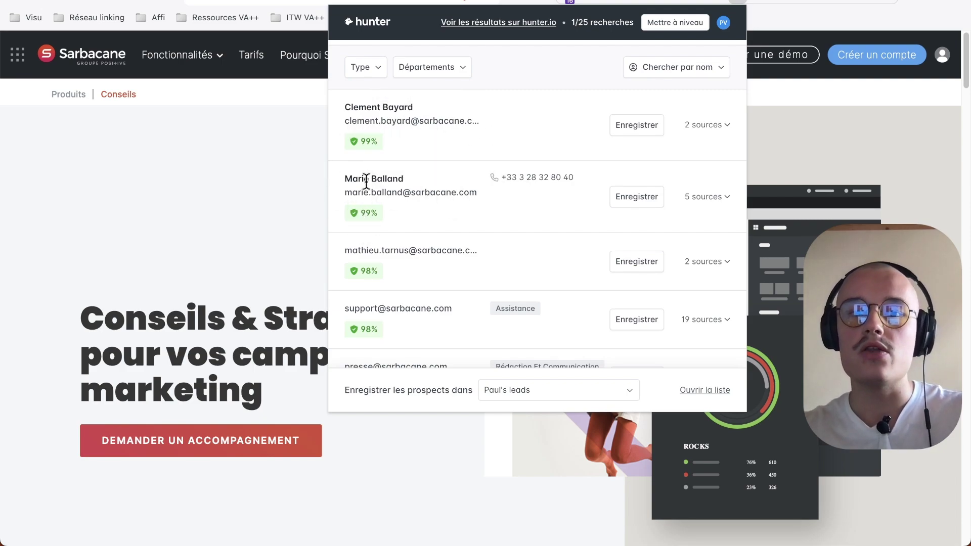
{"action": "scroll", "coordinate": [361, 182], "scroll_direction": "down", "scroll_amount": 2}
{"action": "scroll", "coordinate": [412, 282], "scroll_direction": "up", "scroll_amount": 3}
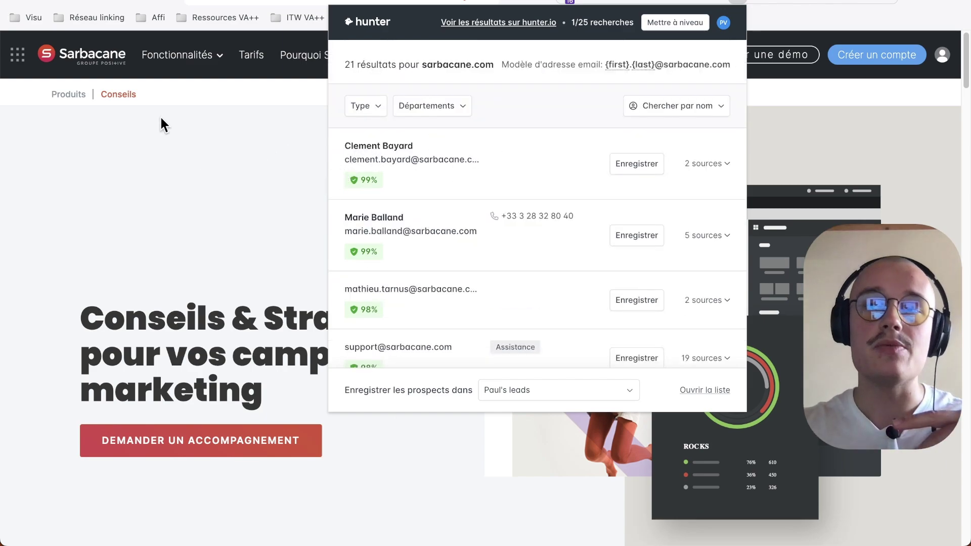
{"action": "left_click", "coordinate": [174, 147]}
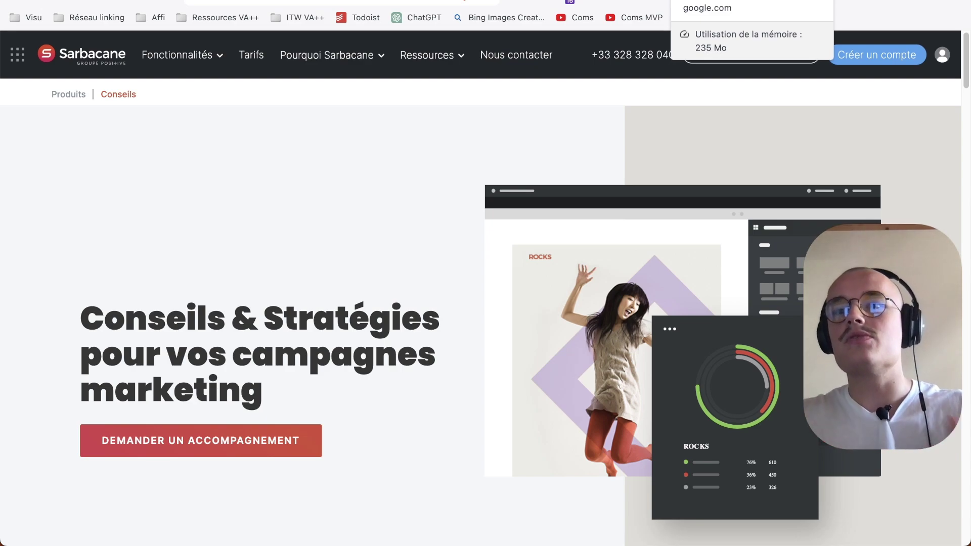
- Switch to the "yamm" search results and open YAMM's Pricing page to view the individual plans
{"action": "left_click", "coordinate": [702, 1]}
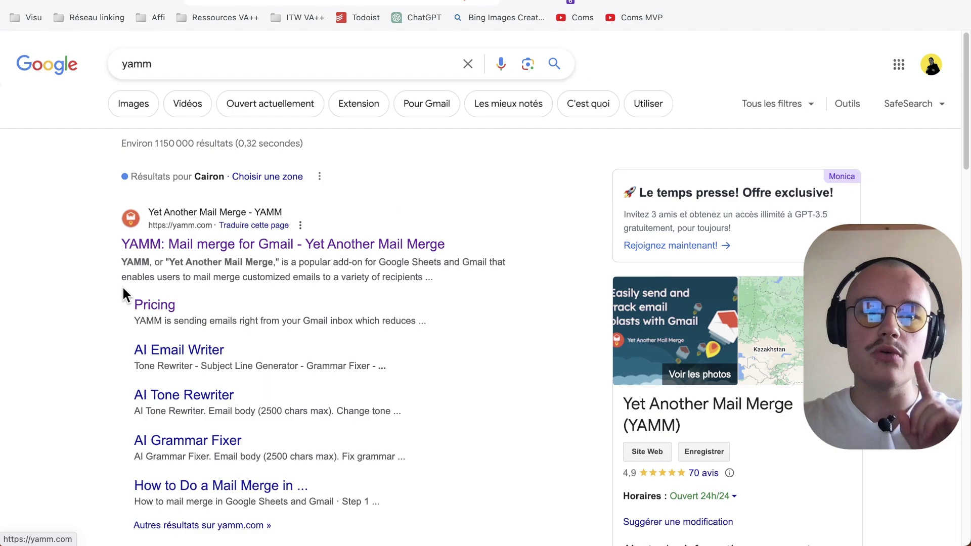
{"action": "left_click", "coordinate": [151, 313]}
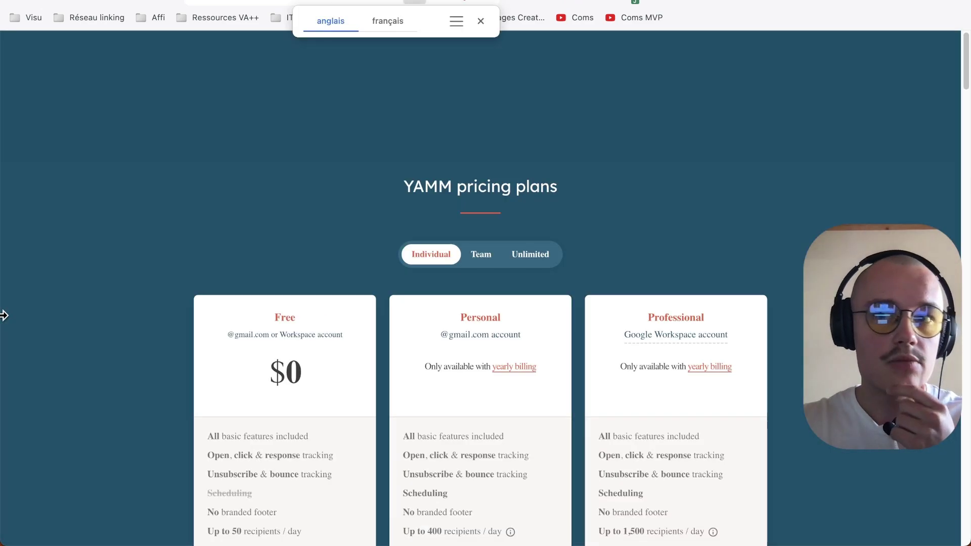
{"action": "scroll", "coordinate": [38, 344], "scroll_direction": "down", "scroll_amount": 2}
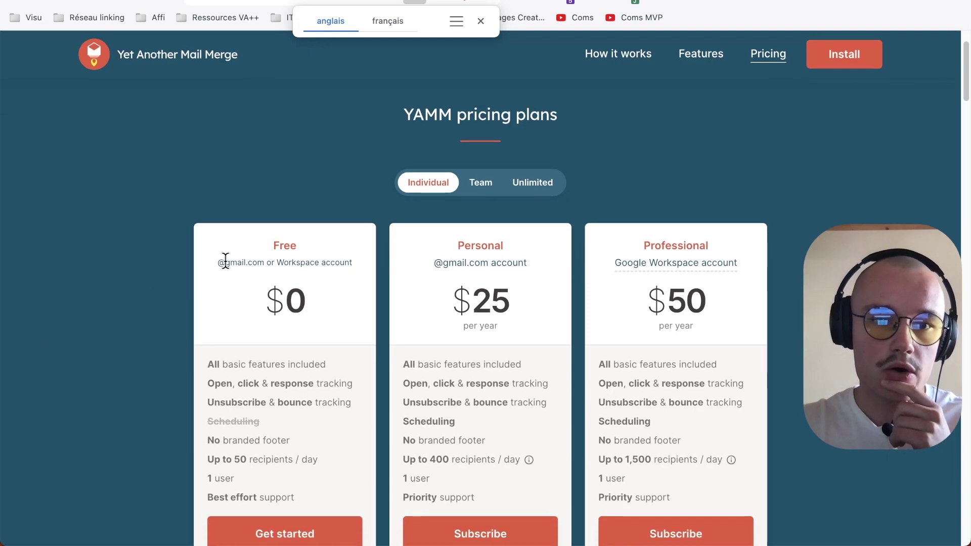
- Highlight the Free plan's price and its daily recipient limit on the YAMM pricing page, and clear the selection
{"action": "triple_click", "coordinate": [271, 309]}
{"action": "scroll", "coordinate": [199, 385], "scroll_direction": "down", "scroll_amount": 2}
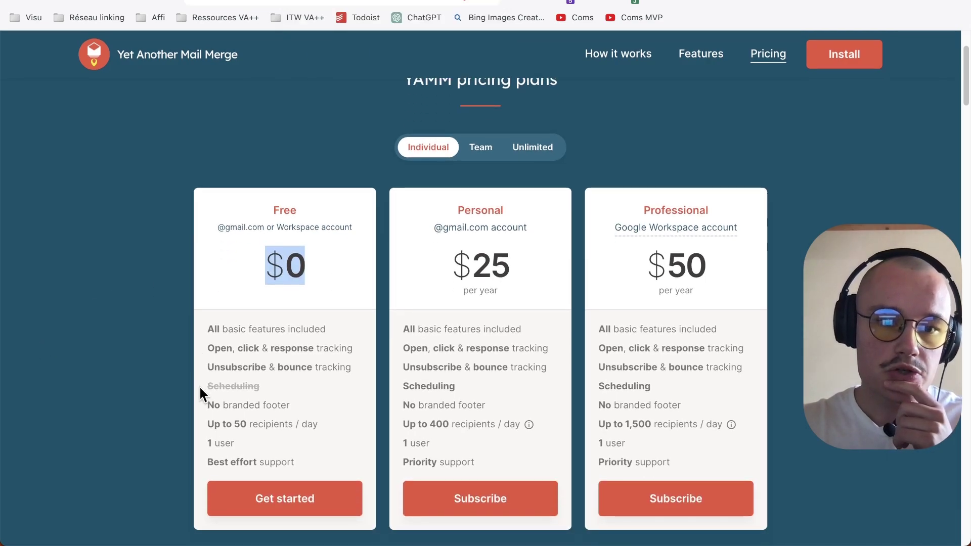
{"action": "left_click_drag", "start_coordinate": [234, 424], "coordinate": [304, 421]}
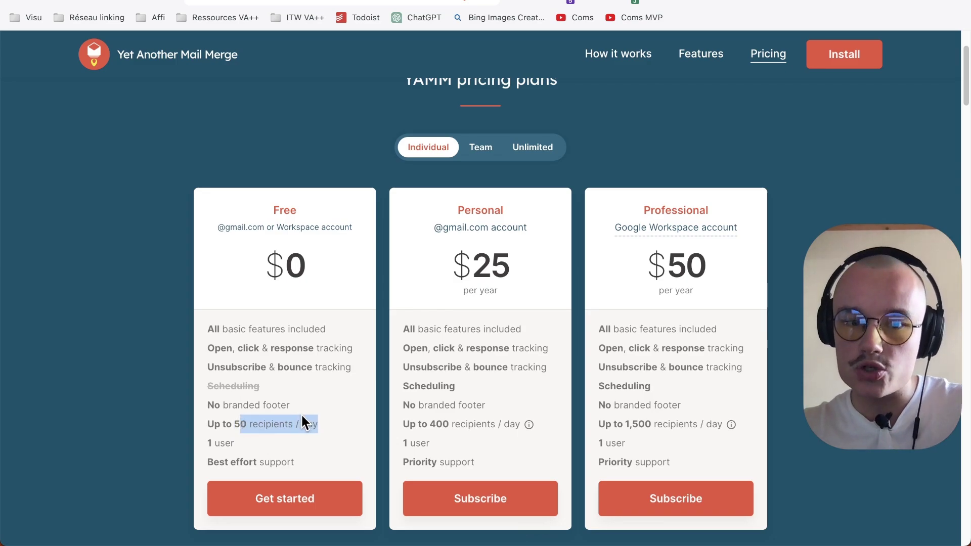
{"action": "left_click", "coordinate": [147, 381]}
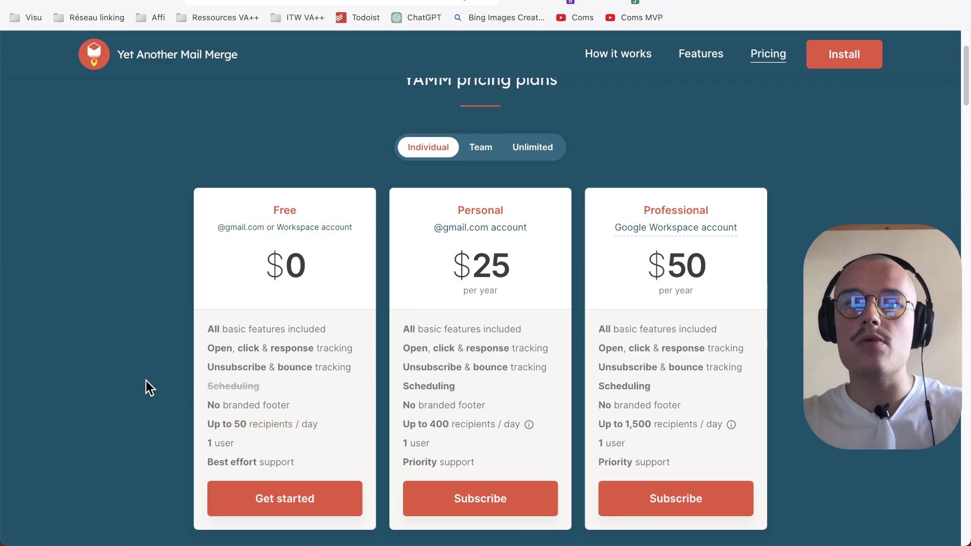
{"action": "scroll", "coordinate": [146, 387], "scroll_direction": "up", "scroll_amount": 3}
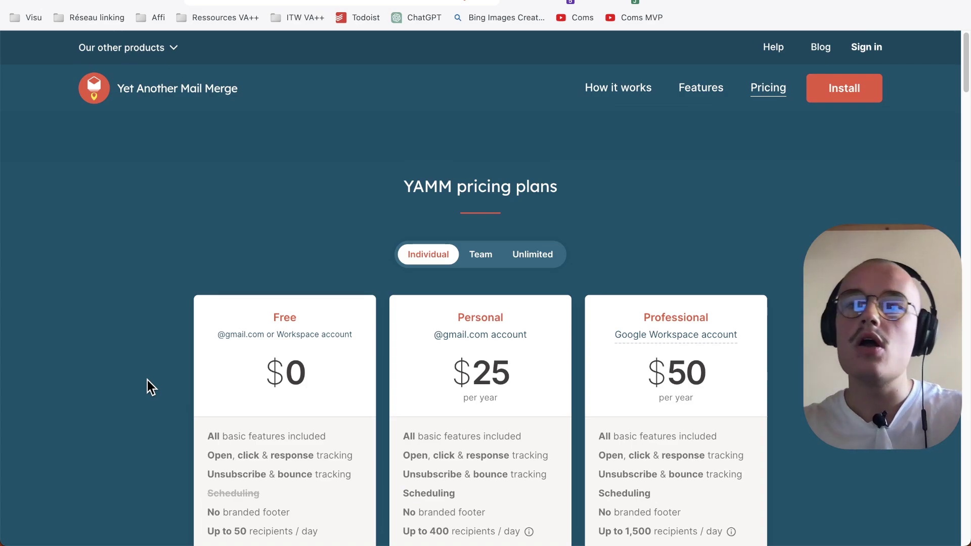
{"action": "scroll", "coordinate": [121, 392], "scroll_direction": "down", "scroll_amount": 1}
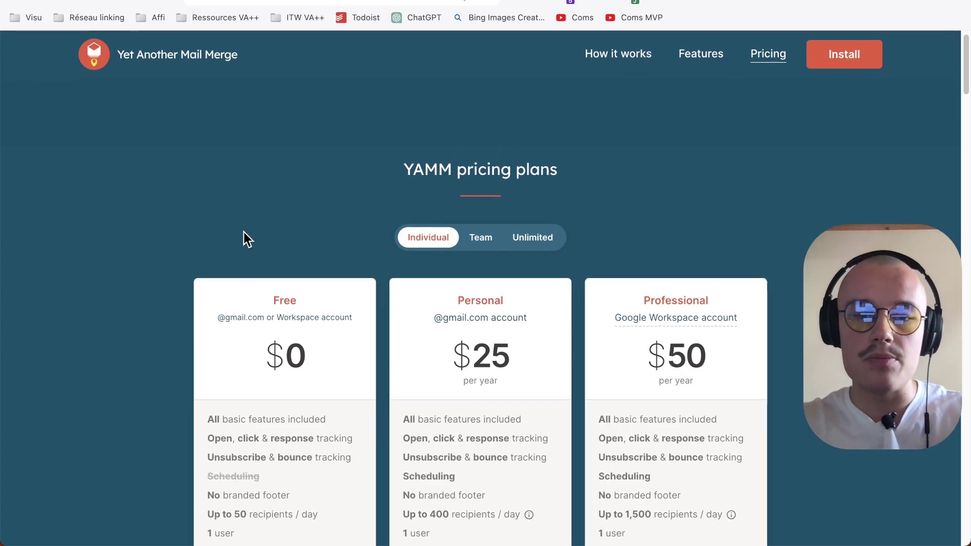
- Search Google for "yamm tuto" in a new tab and look through the video tutorials and articles
{"action": "key", "text": "ctrl+t"}
{"action": "type", "text": "yamm tuto"}
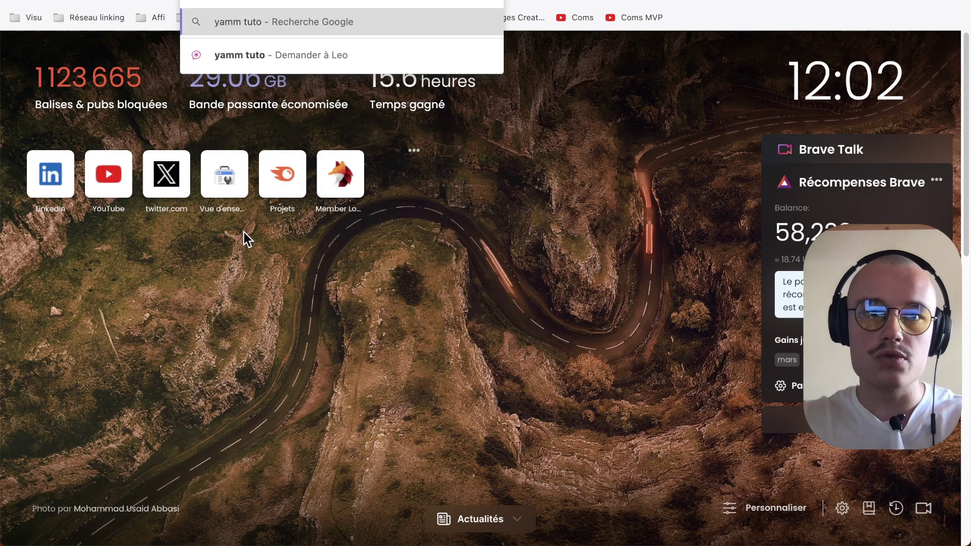
{"action": "key", "text": "Return"}
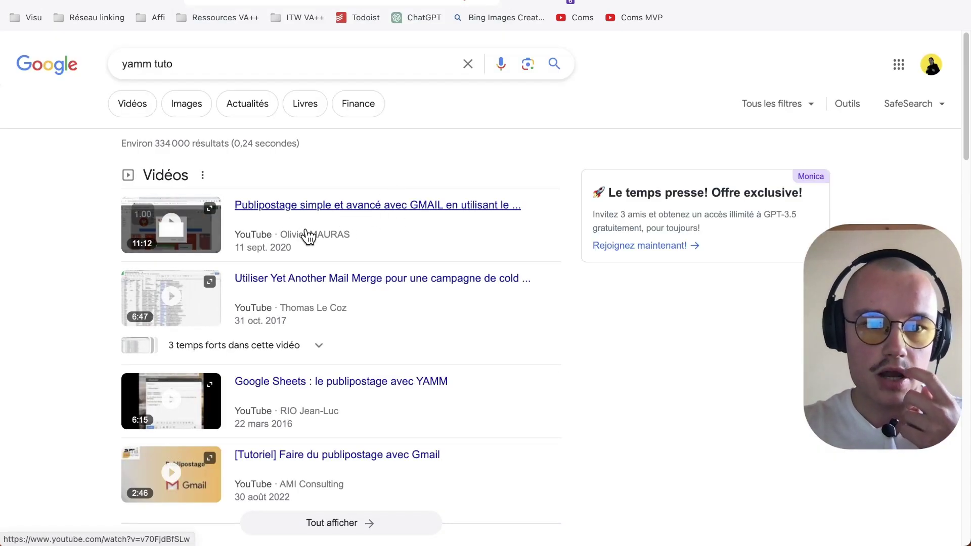
{"action": "scroll", "coordinate": [490, 269], "scroll_direction": "down", "scroll_amount": 5}
{"action": "scroll", "coordinate": [496, 273], "scroll_direction": "up", "scroll_amount": 4}
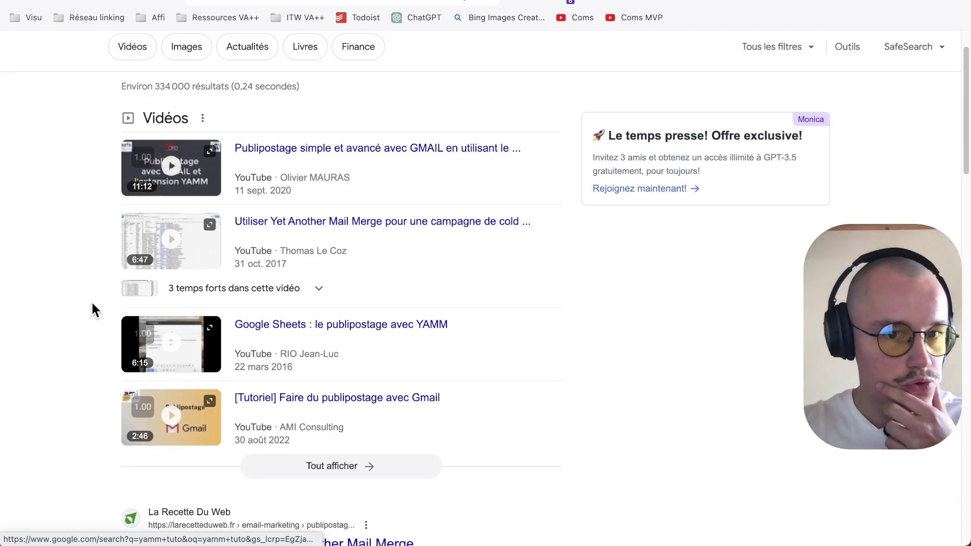
{"action": "scroll", "coordinate": [92, 301], "scroll_direction": "down", "scroll_amount": 6}
{"action": "scroll", "coordinate": [99, 304], "scroll_direction": "up", "scroll_amount": 7}
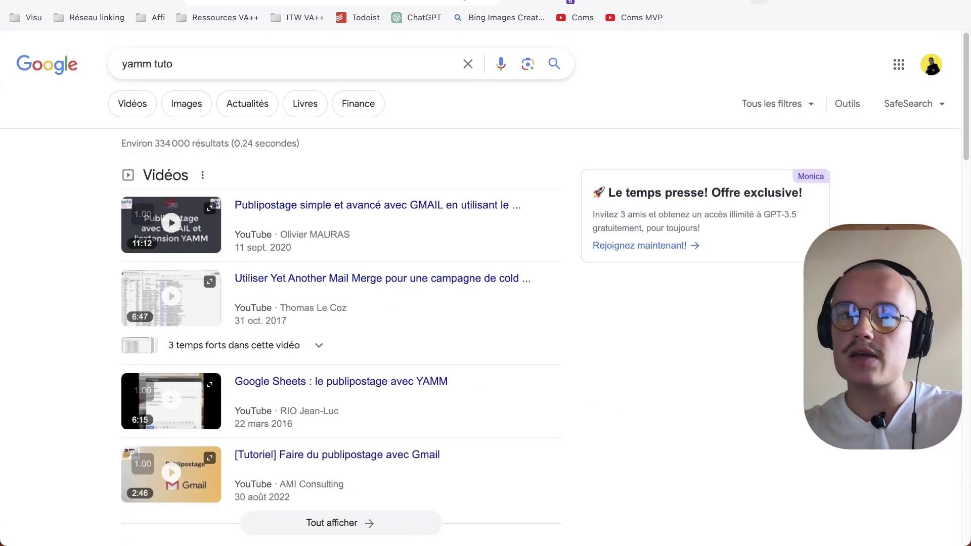
- Revisit the YAMM pricing page, the Hunter extension page and the "yamm tuto" results, and return to the Sarbacane page
{"action": "key", "text": "ctrl+Tab"}
{"action": "key", "text": "ctrl+Tab"}
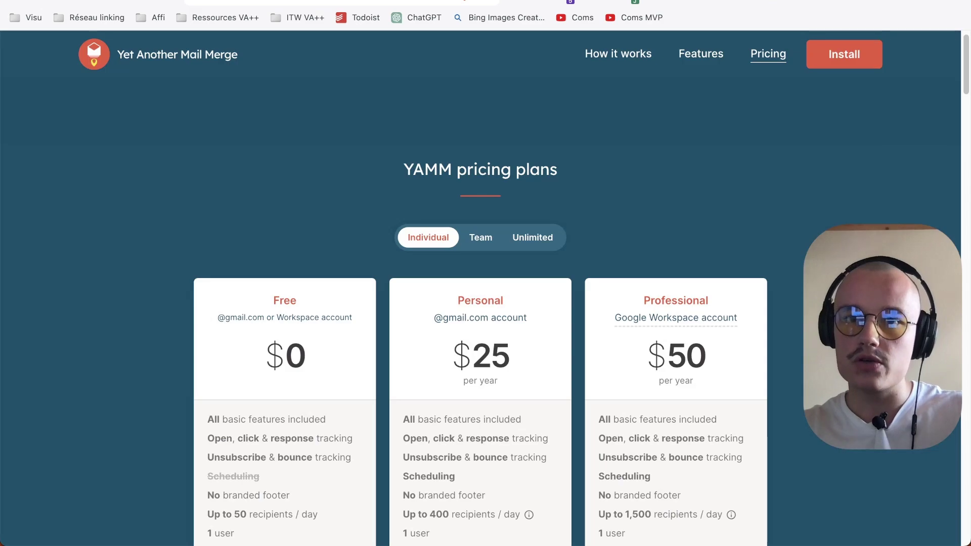
{"action": "key", "text": "ctrl+Tab"}
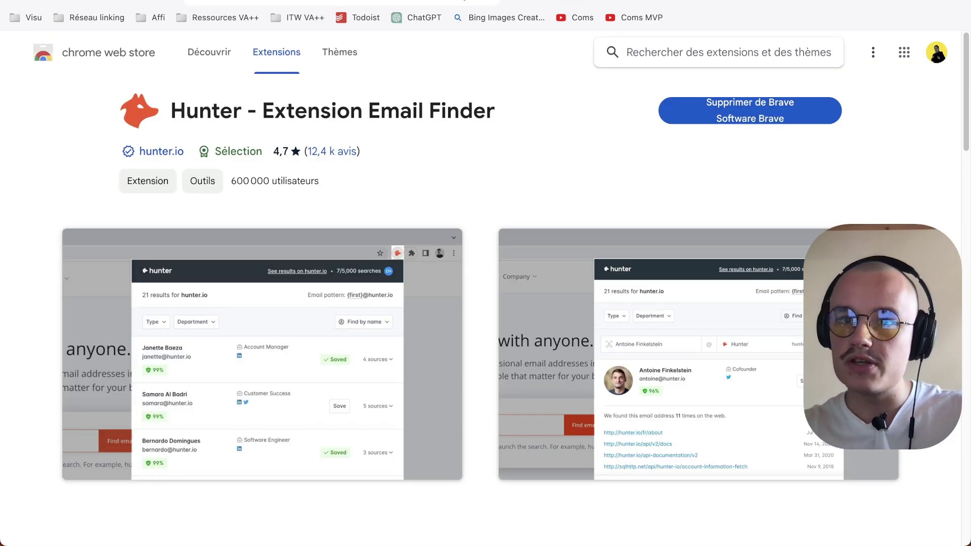
{"action": "key", "text": "ctrl+shift+Tab"}
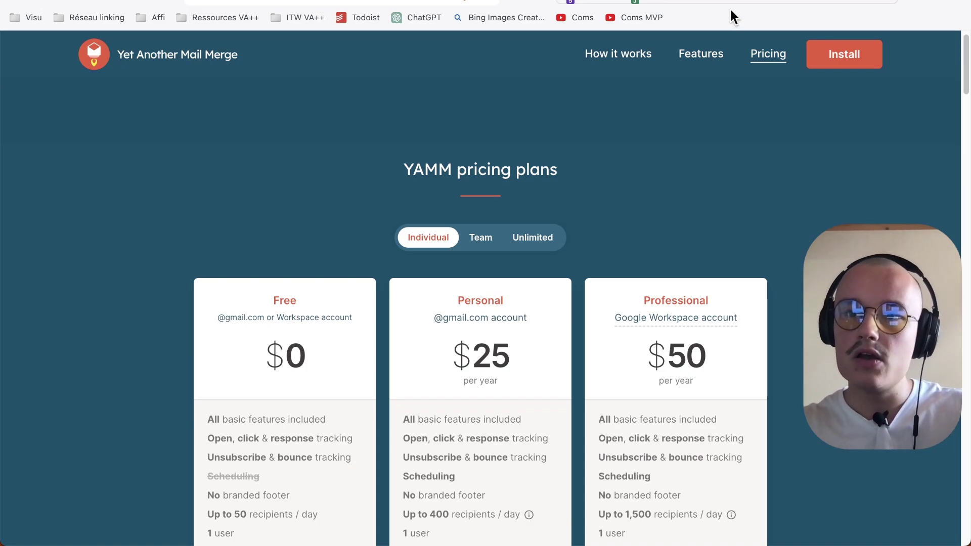
{"action": "left_click", "coordinate": [788, 2]}
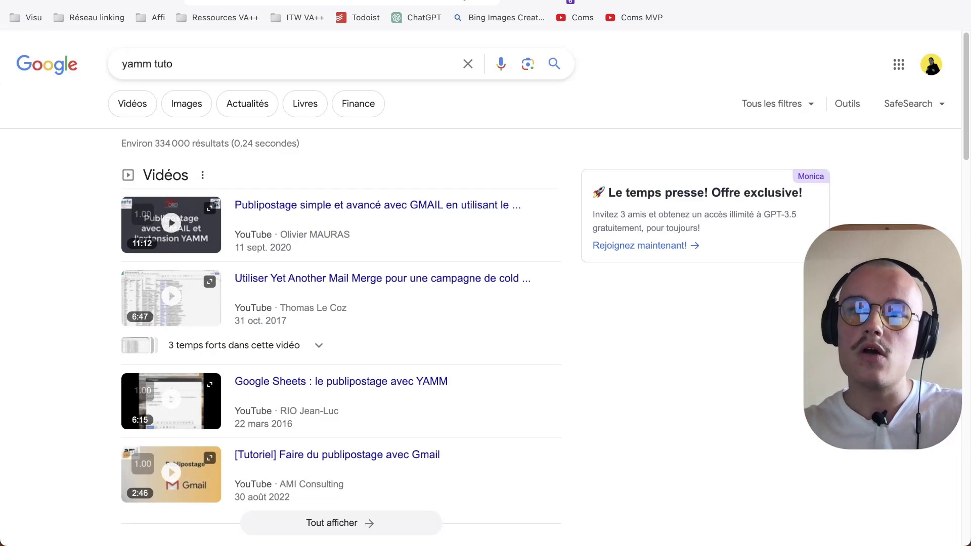
{"action": "left_click", "coordinate": [854, 1]}
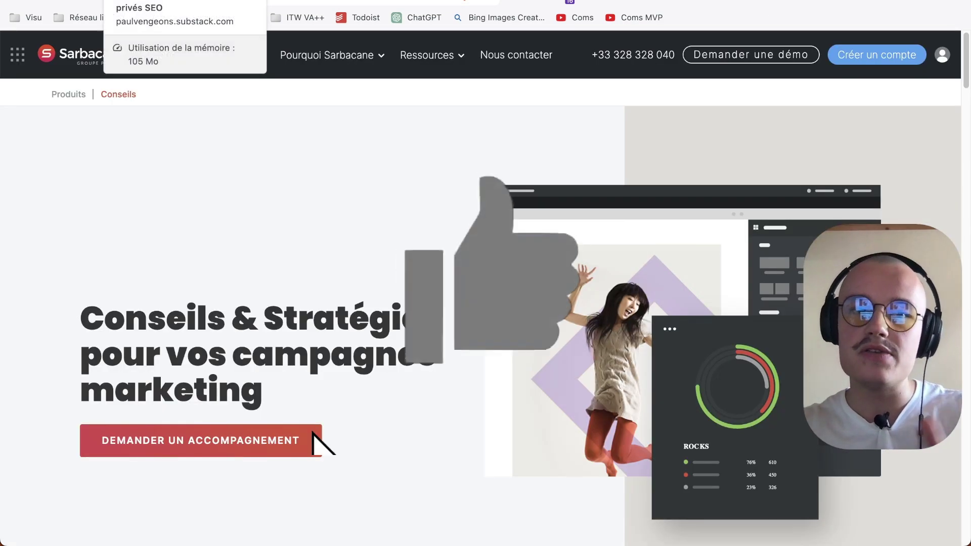